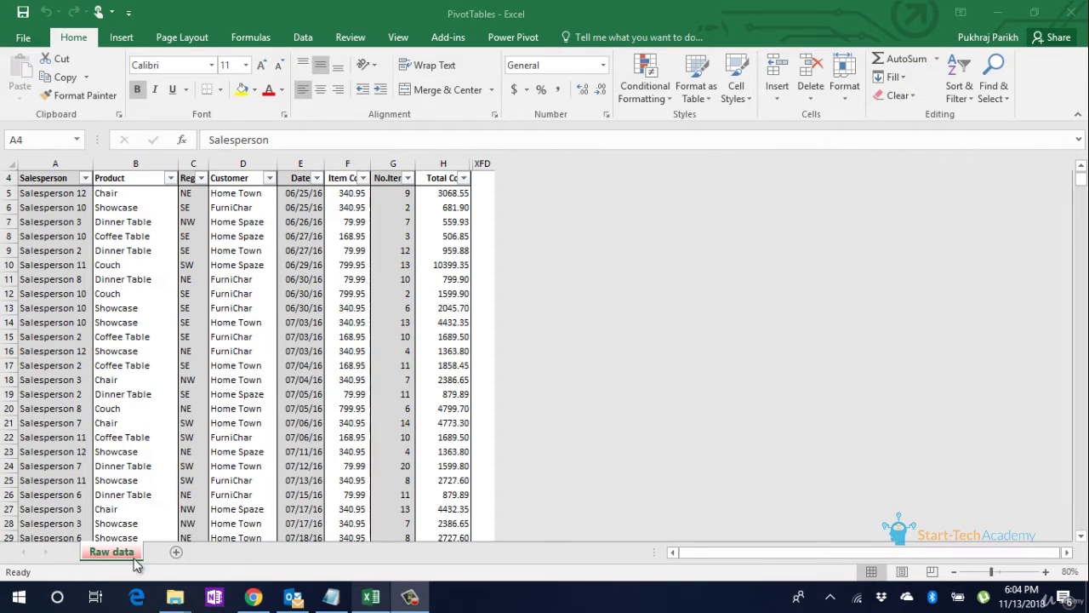
Examine the column headers of the furniture sales table one by one, from Salesperson through Total Cost.
scroll(75, 227, up, 1)
click(55, 186)
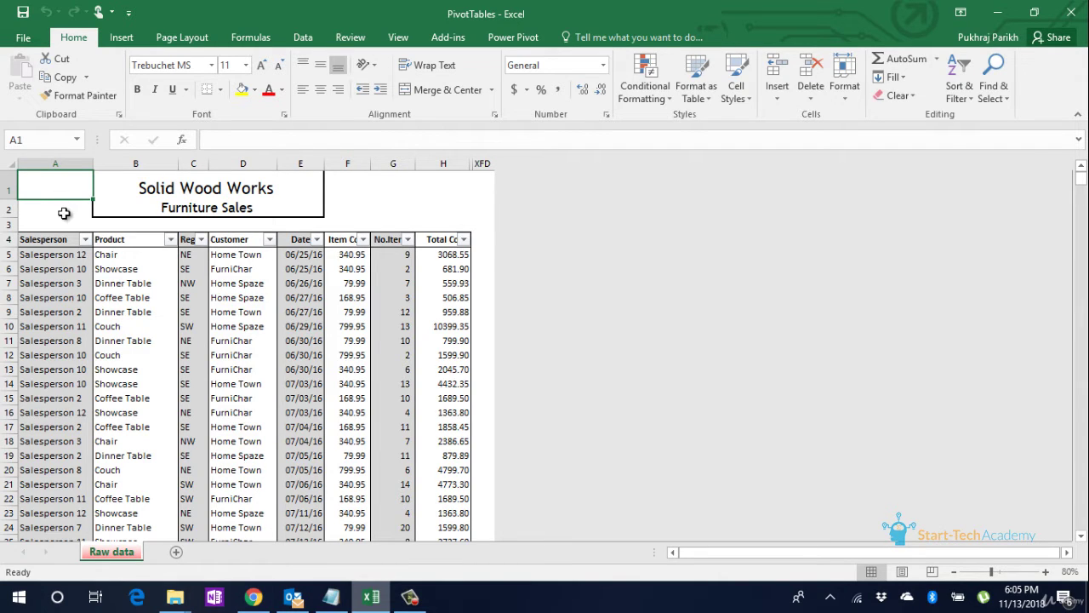
click(52, 242)
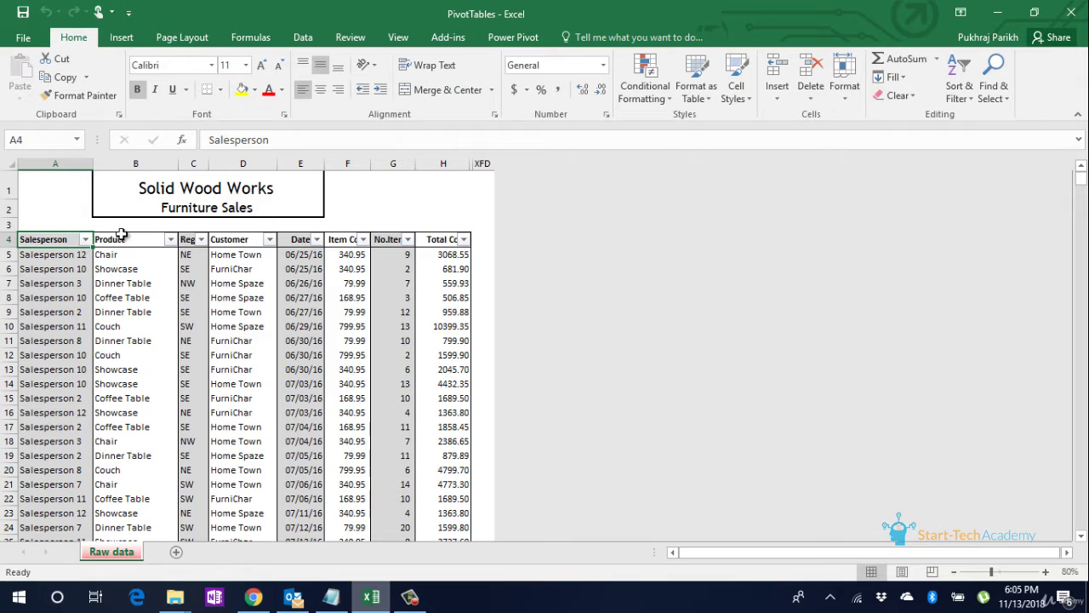
click(121, 238)
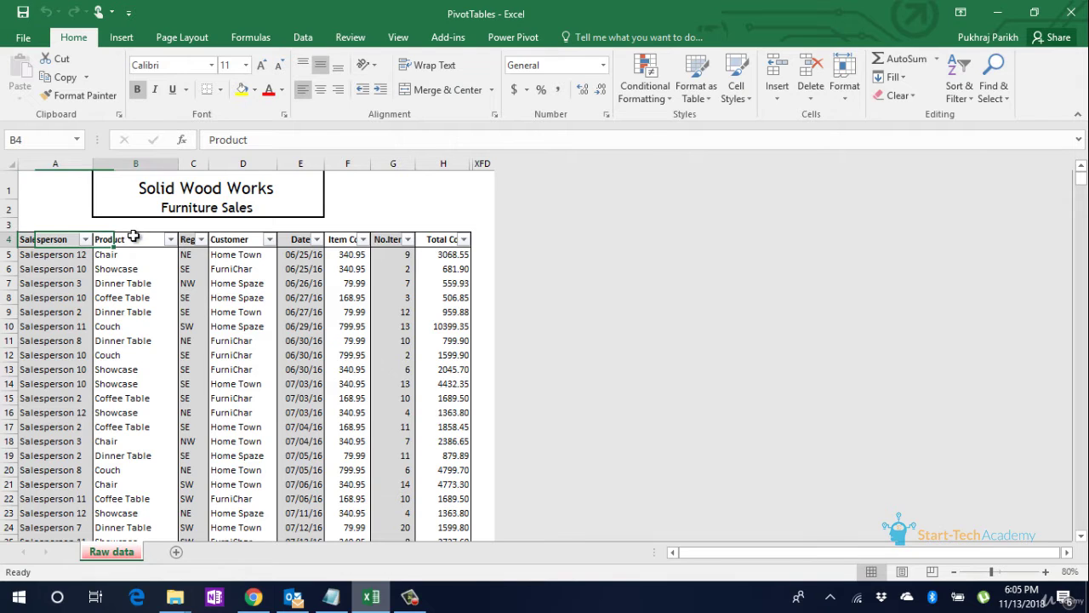
click(192, 239)
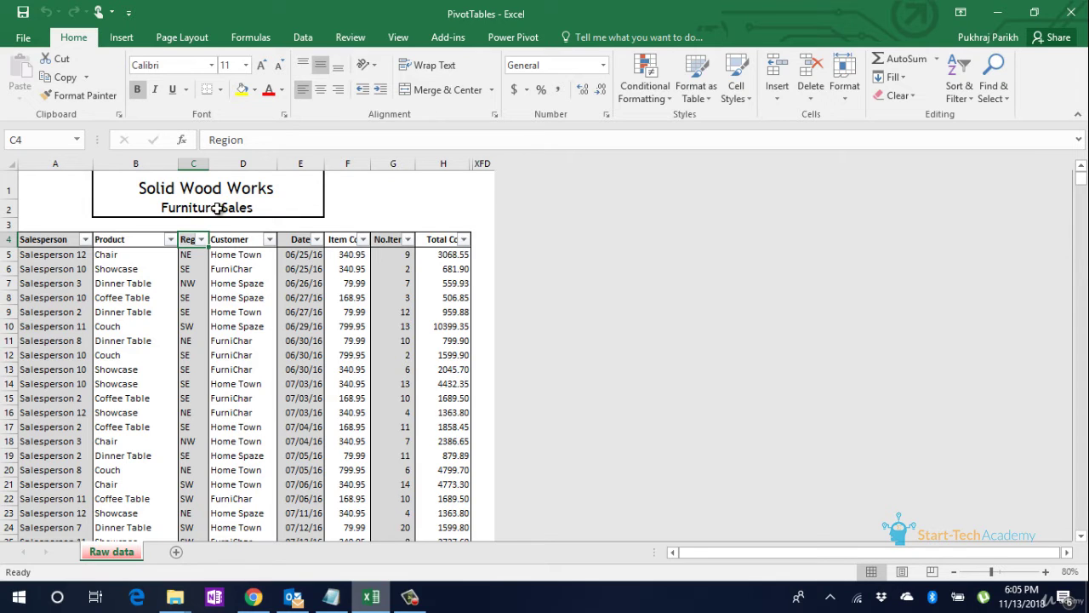
click(245, 239)
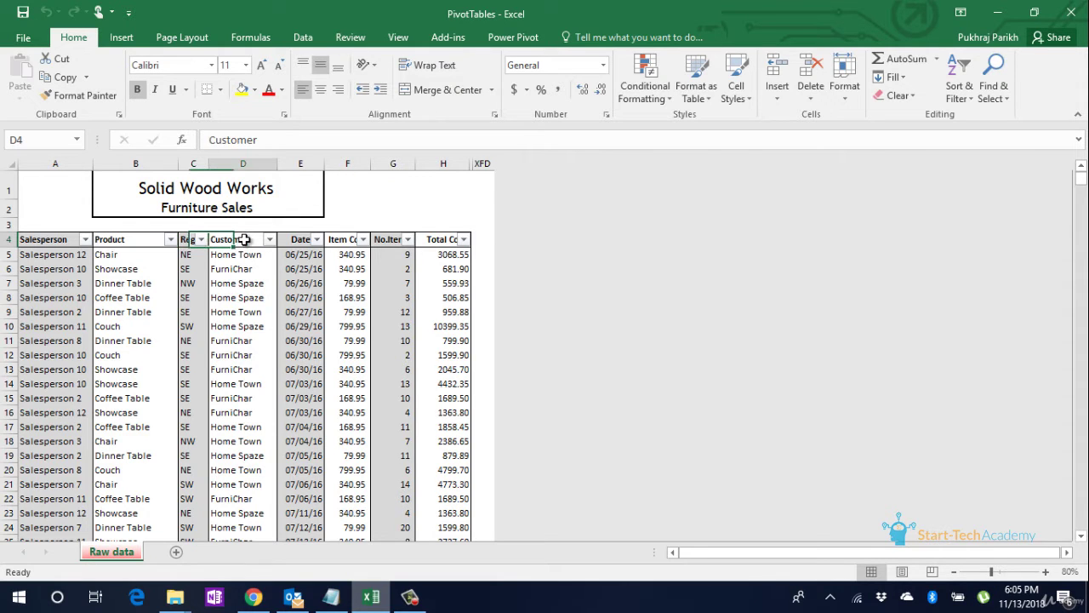
click(317, 239)
click(303, 233)
click(296, 235)
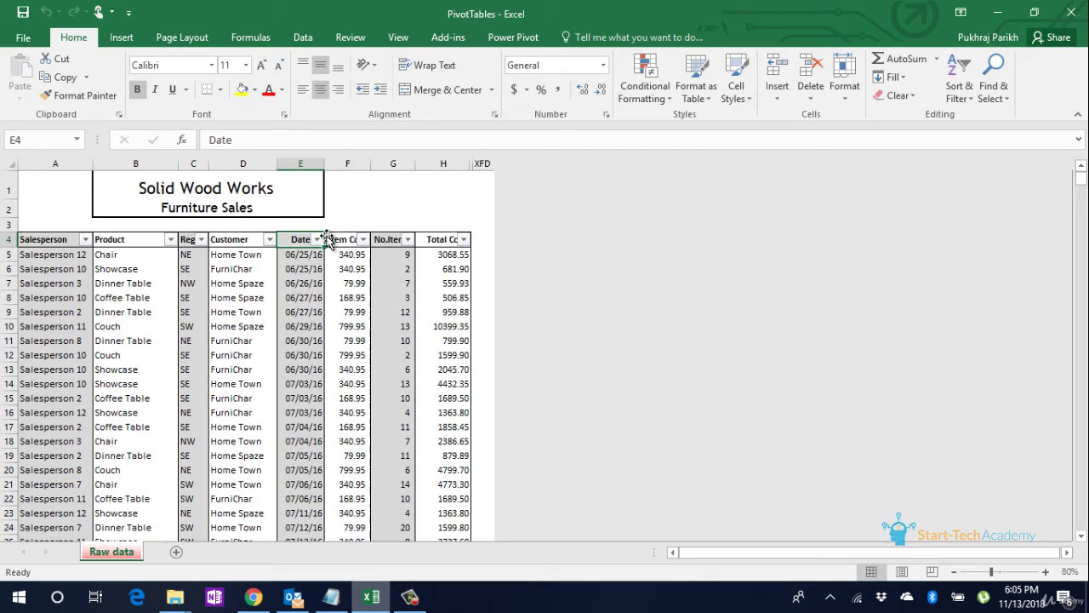
click(328, 239)
click(383, 238)
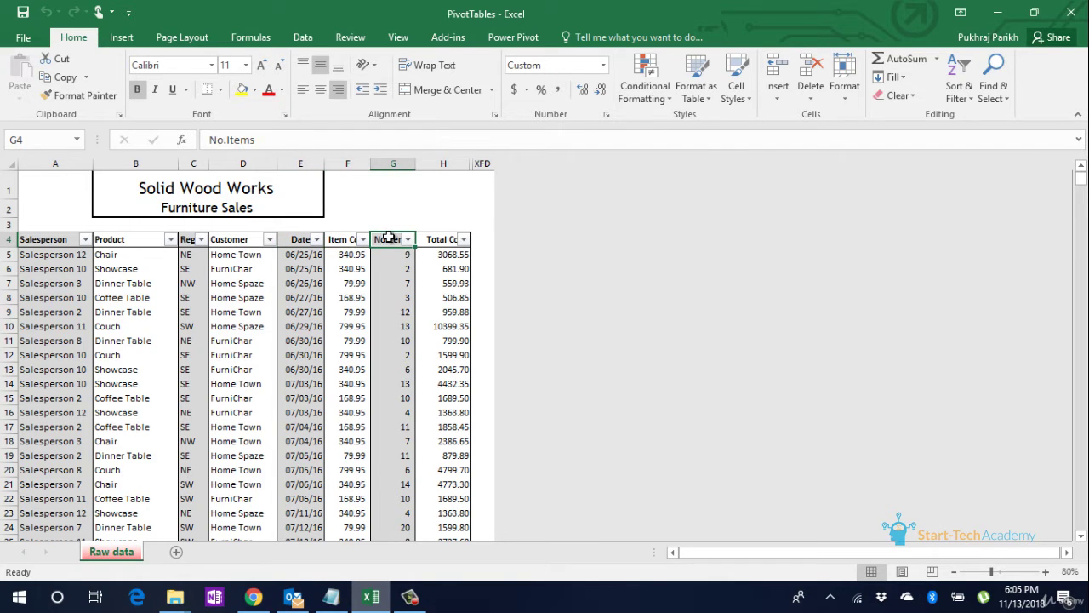
click(444, 240)
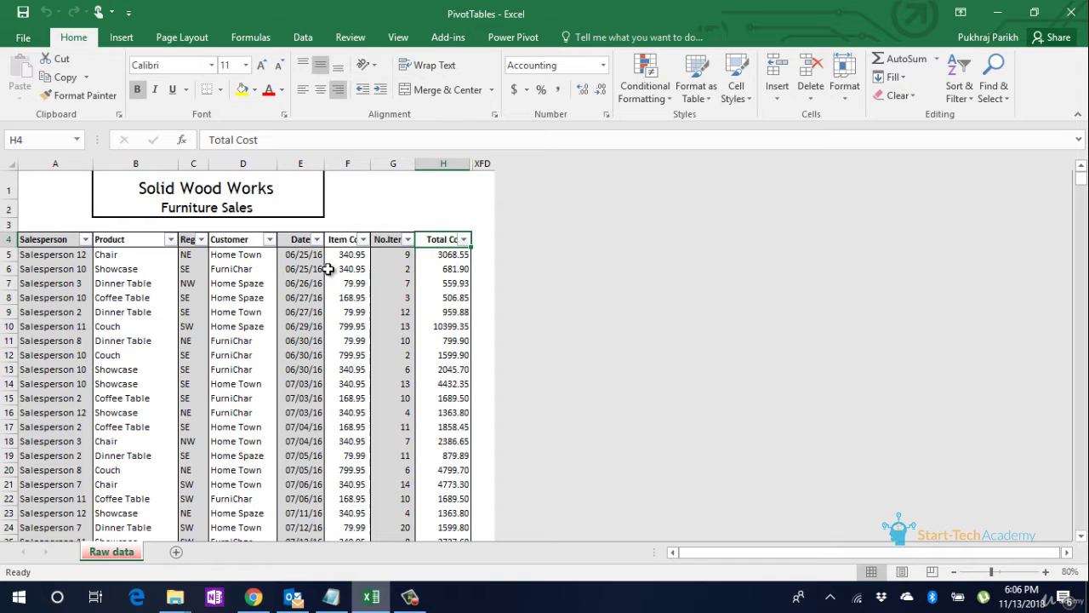
Filter the Salesperson column of the raw data to show only Salesperson 1.
click(85, 239)
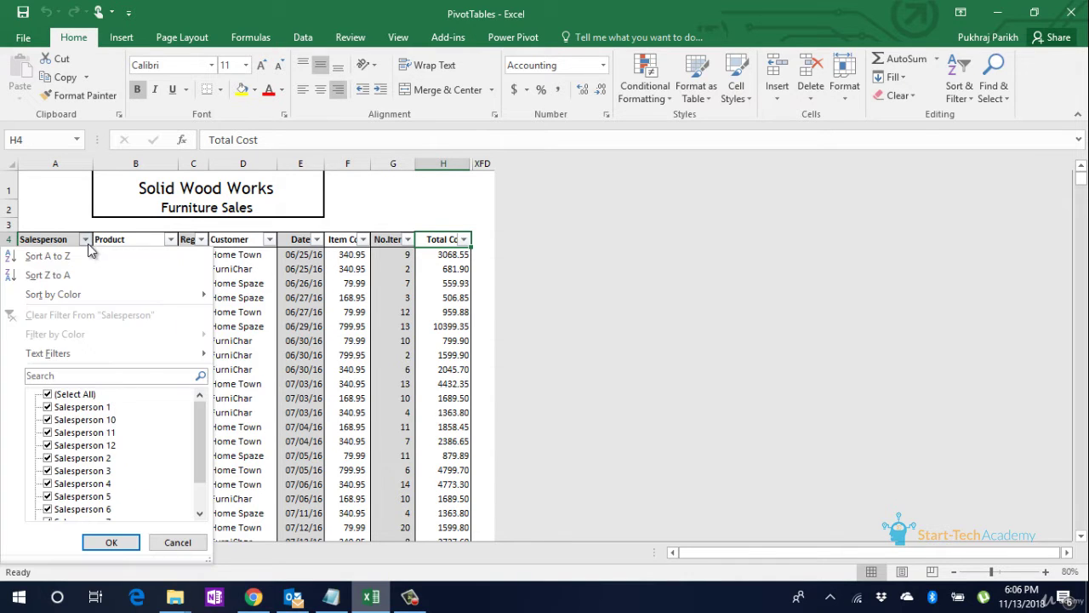
click(68, 395)
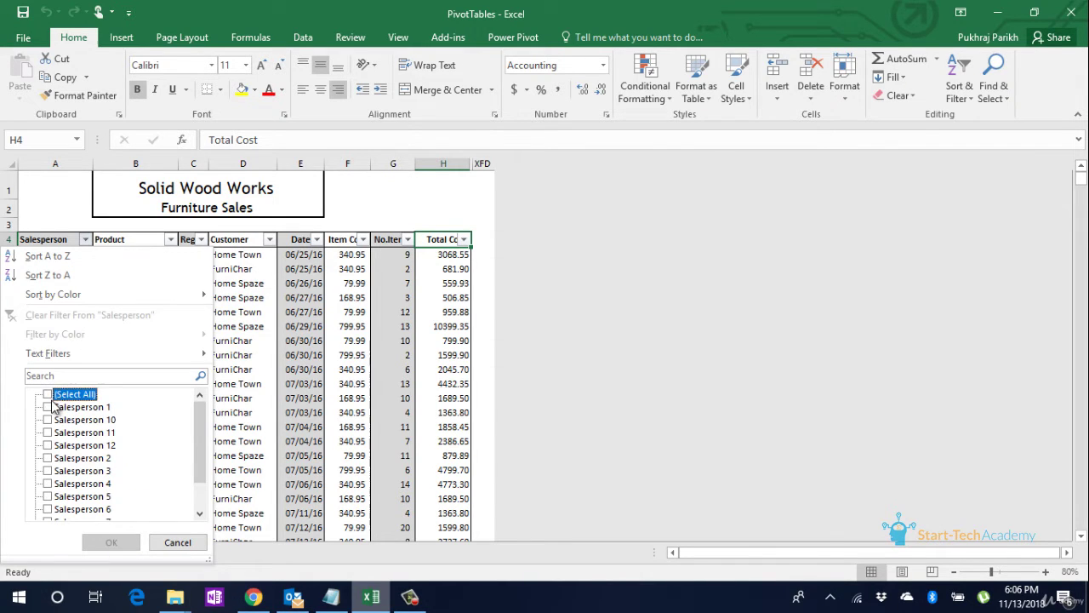
click(53, 408)
click(110, 542)
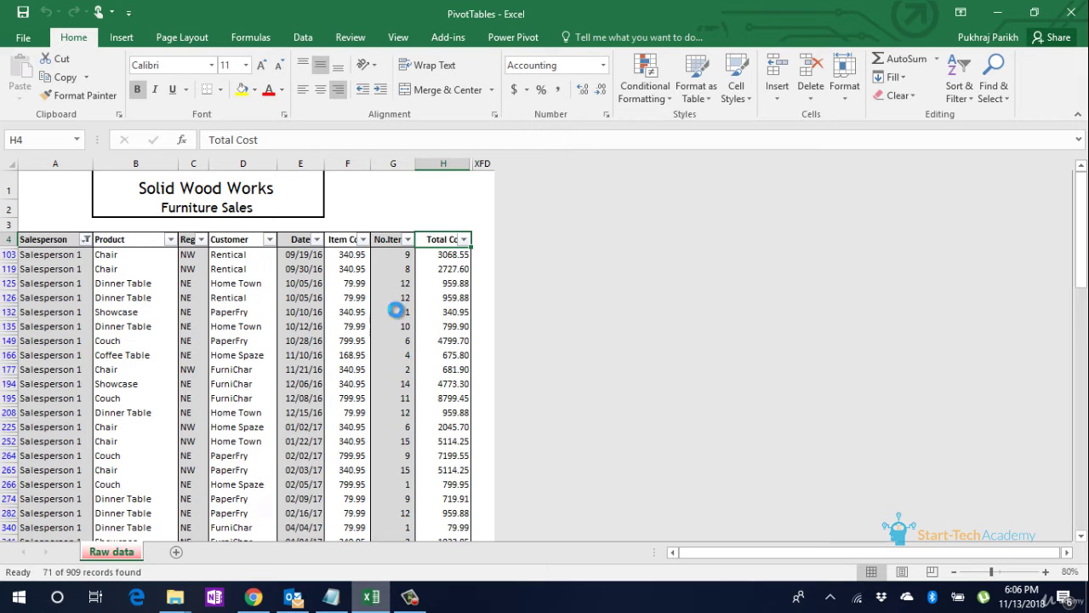
Select all filtered Total Cost values to read their sum, and return to the header row.
click(438, 255)
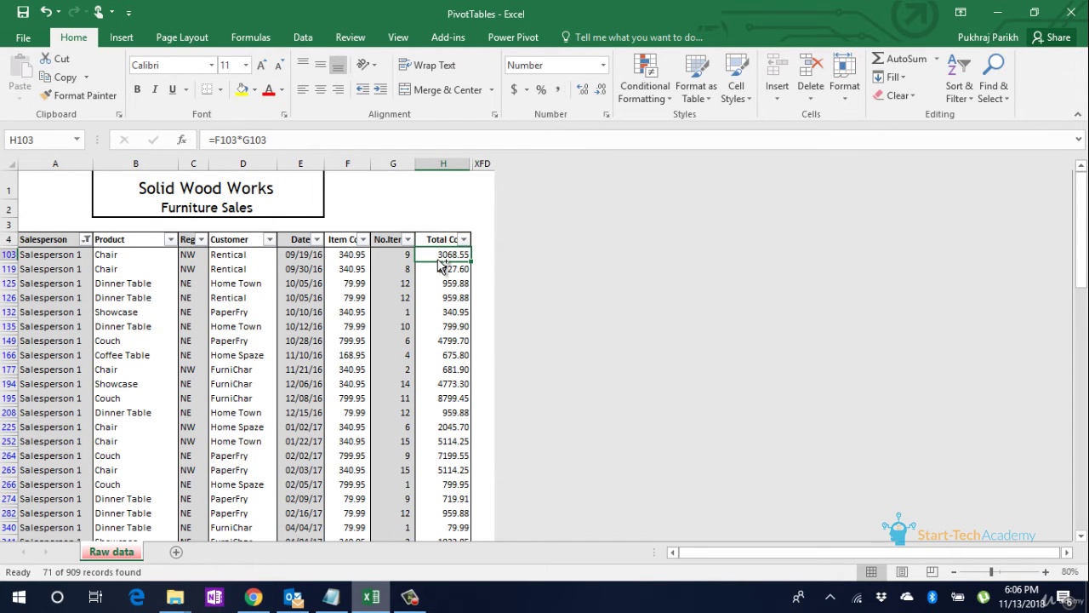
key(ctrl+shift+Down)
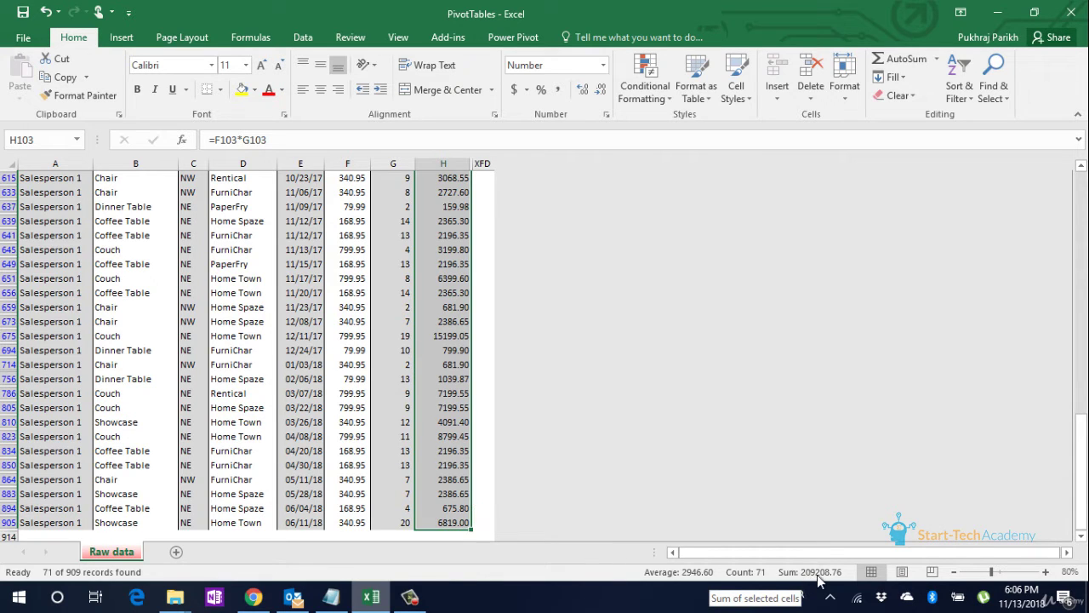
scroll(226, 452, up, 7)
click(241, 424)
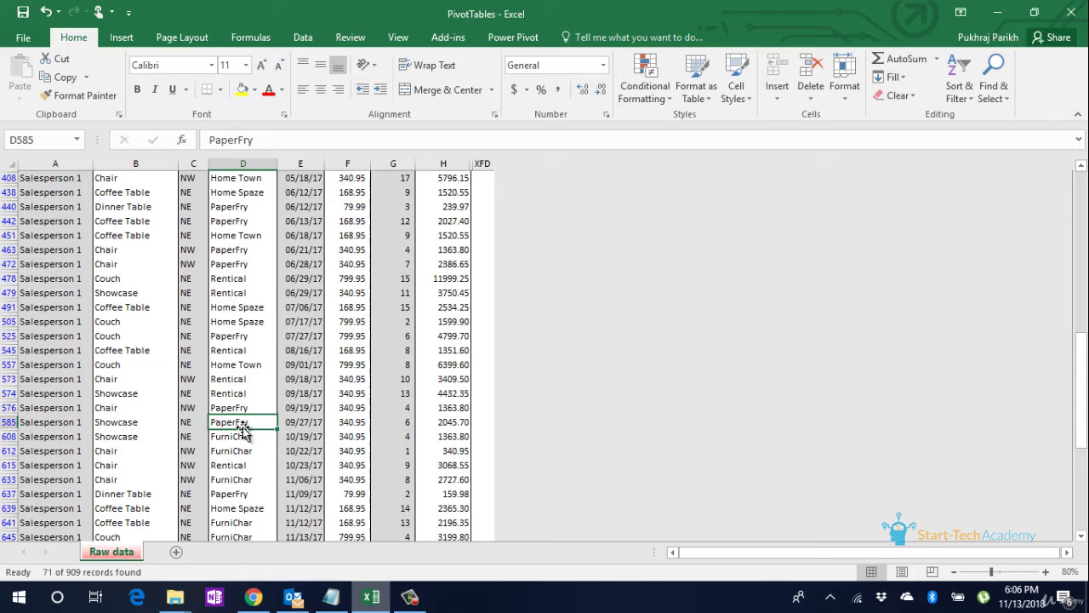
key(ctrl+Up)
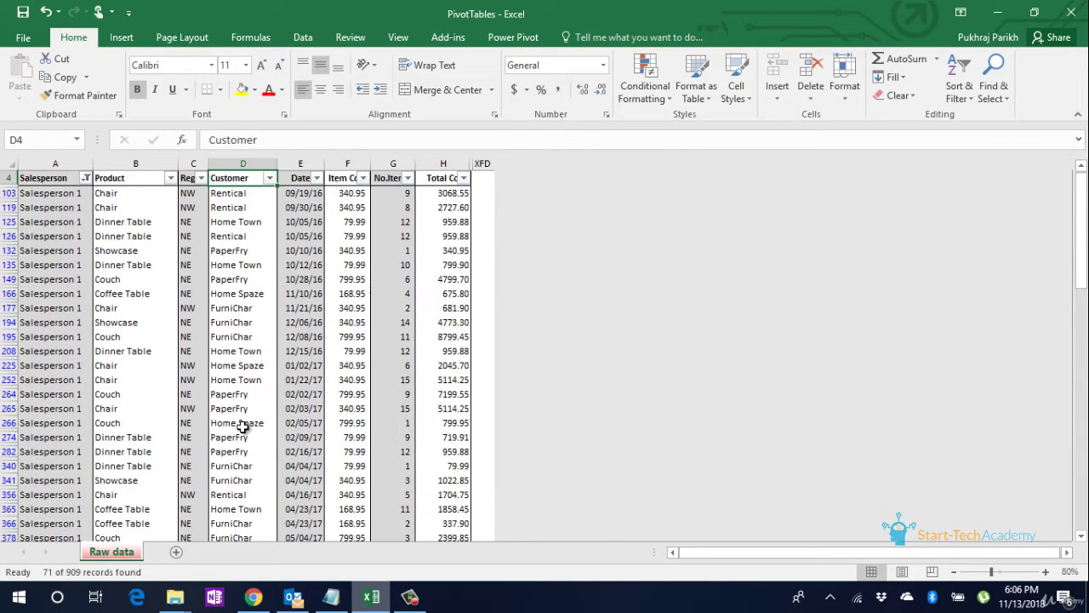
Show all salespeople again in the Salesperson column filter.
click(86, 178)
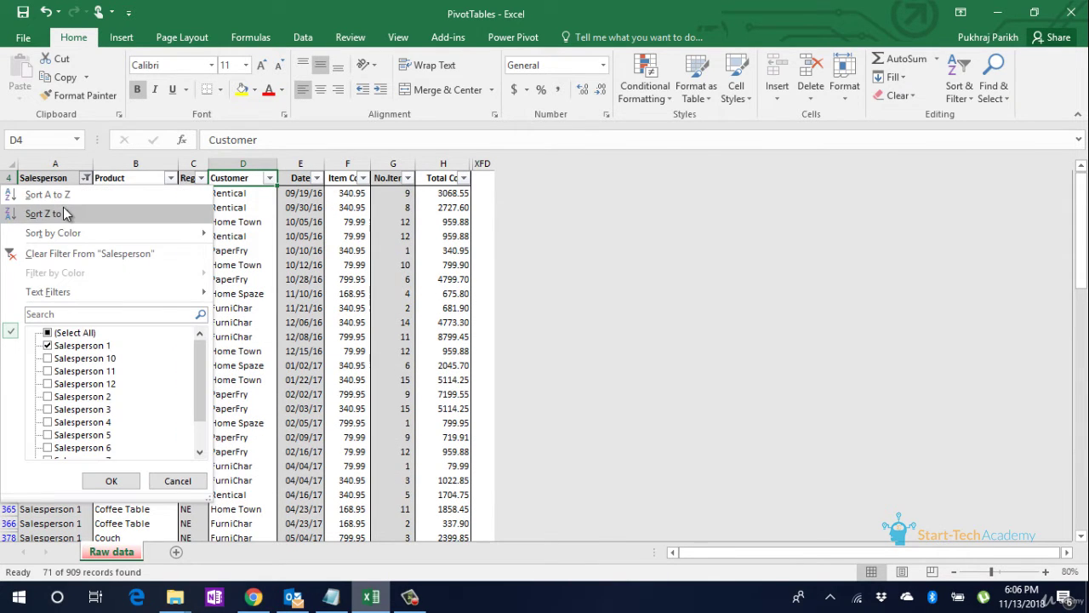
click(49, 333)
click(111, 480)
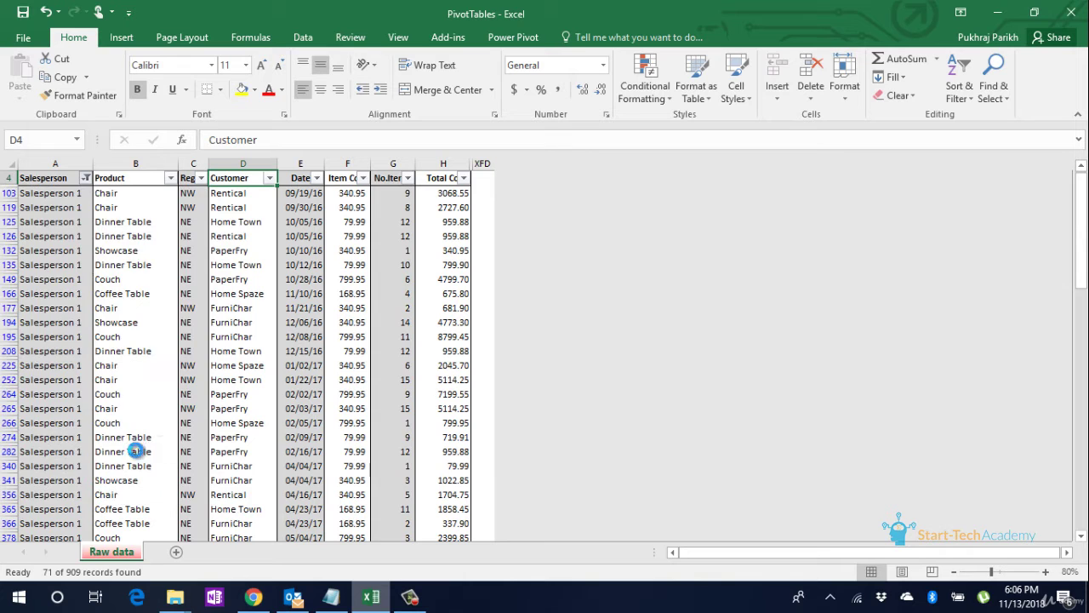
Insert a PivotTable on a new worksheet using the raw data range A4:H913 as its source.
click(55, 193)
scroll(60, 190, up, 1)
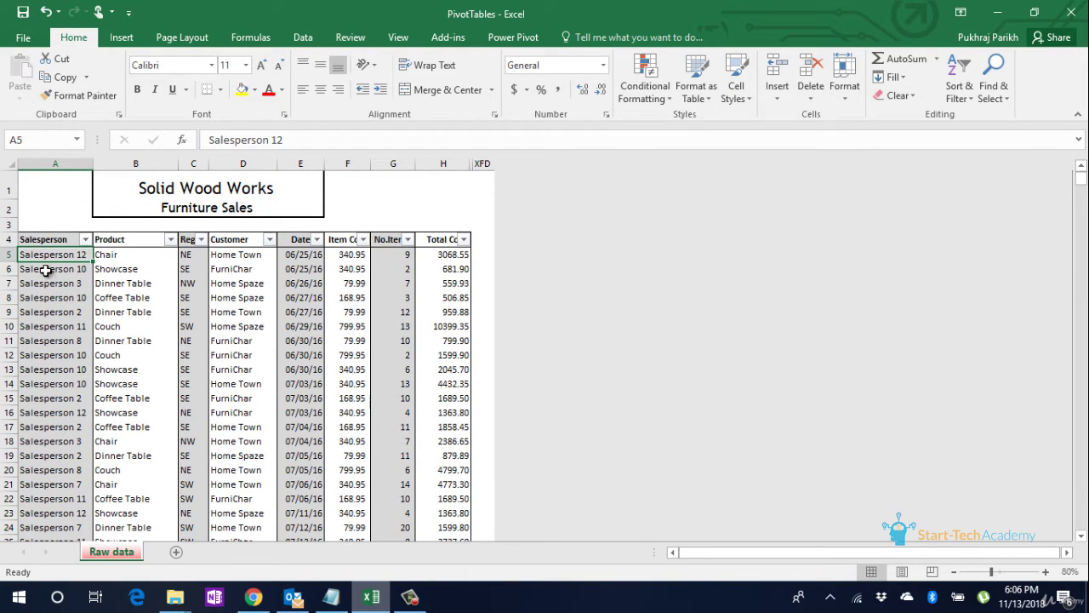
click(110, 43)
click(36, 75)
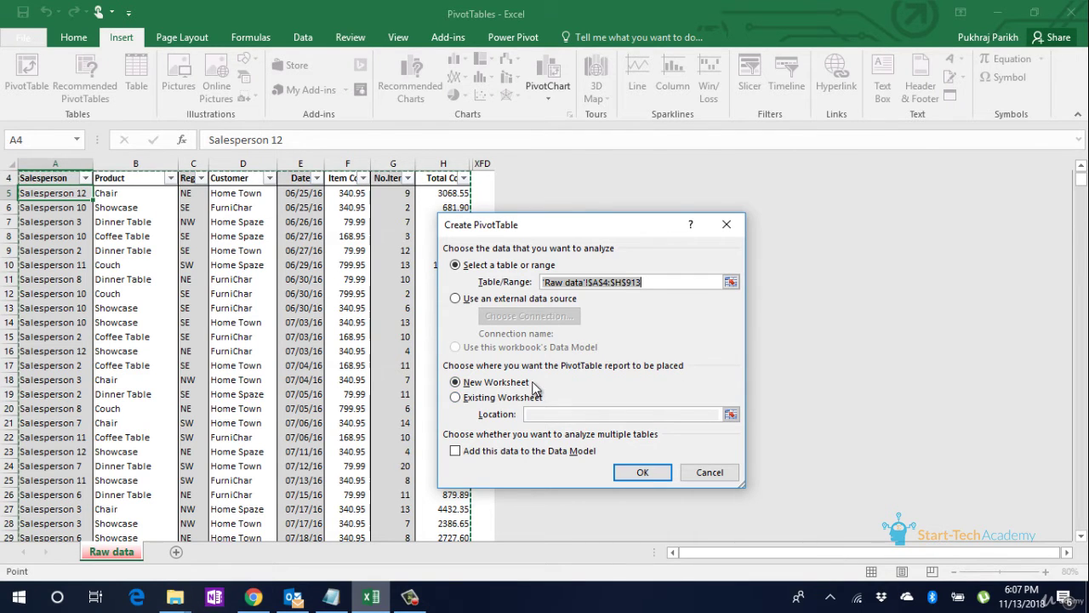
click(643, 473)
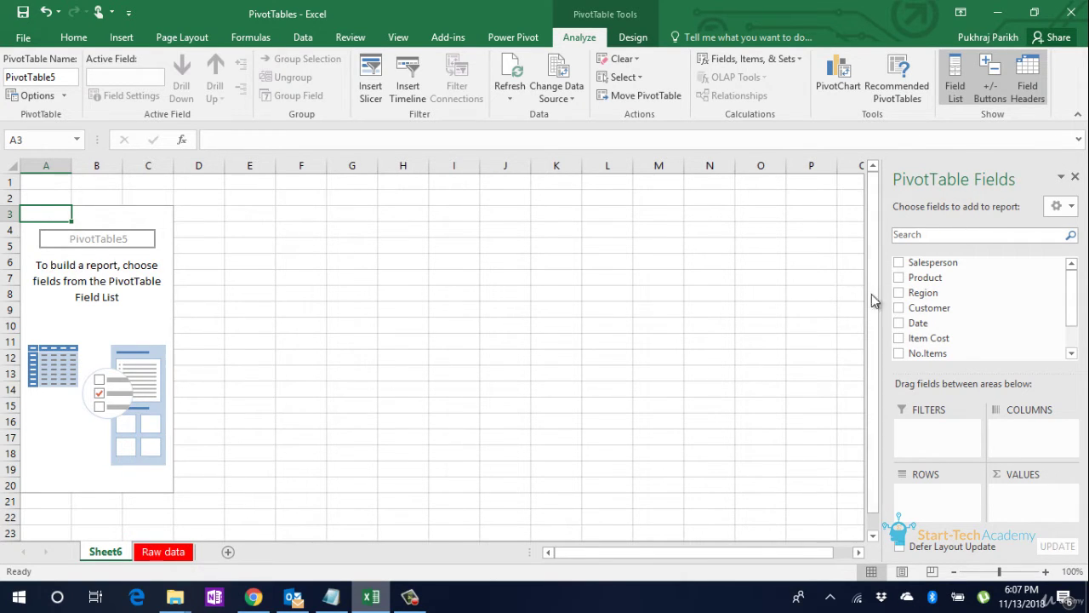
Try Salesperson as the row field of the PivotTable, and take it out of the layout again.
mouse_move(1073, 298)
mouse_down()
mouse_move(1074, 329)
mouse_move(1076, 290)
mouse_up()
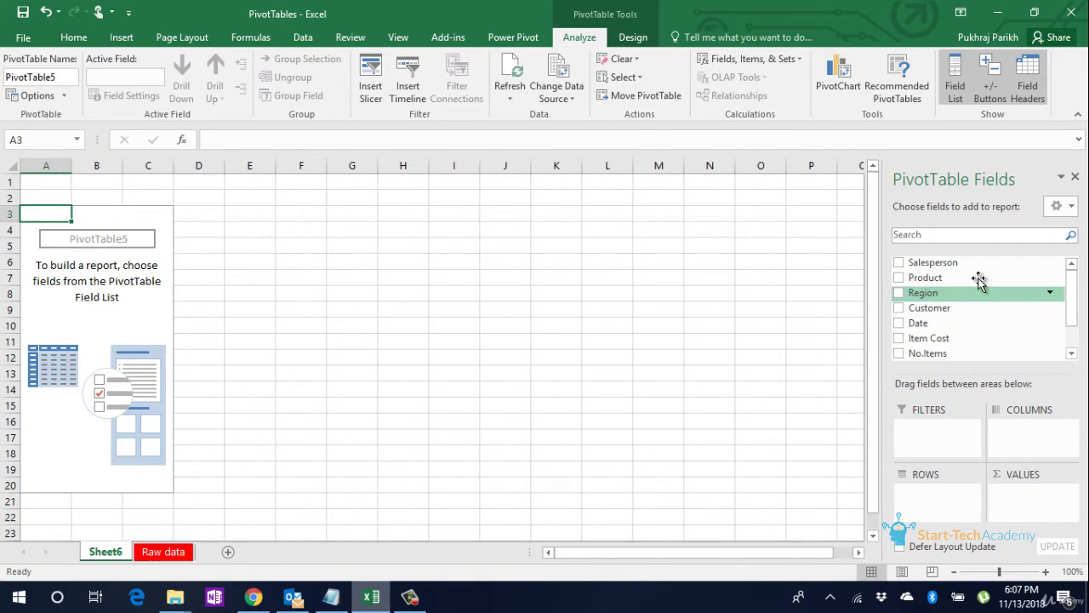
drag(966, 269, 943, 500)
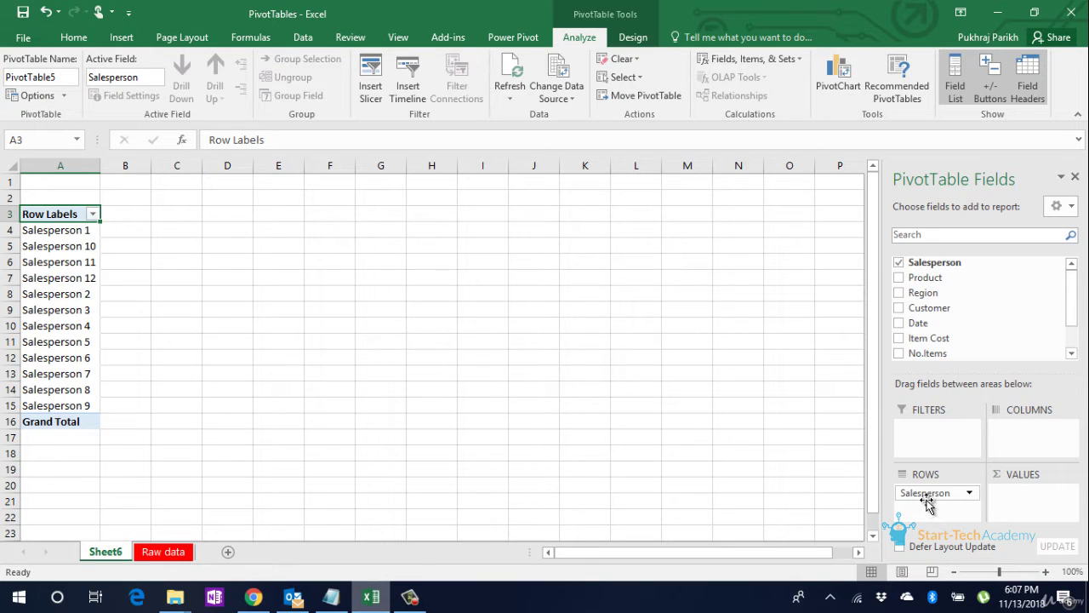
drag(930, 494, 960, 311)
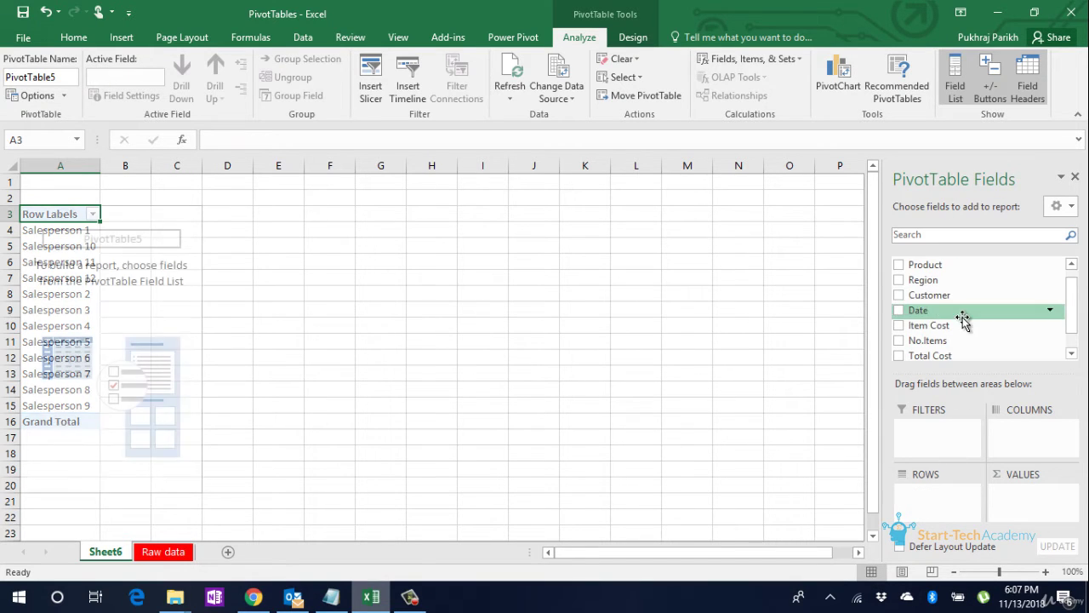
Try Region as the column field and as the report filter, and remove it from the PivotTable.
drag(924, 280, 1018, 434)
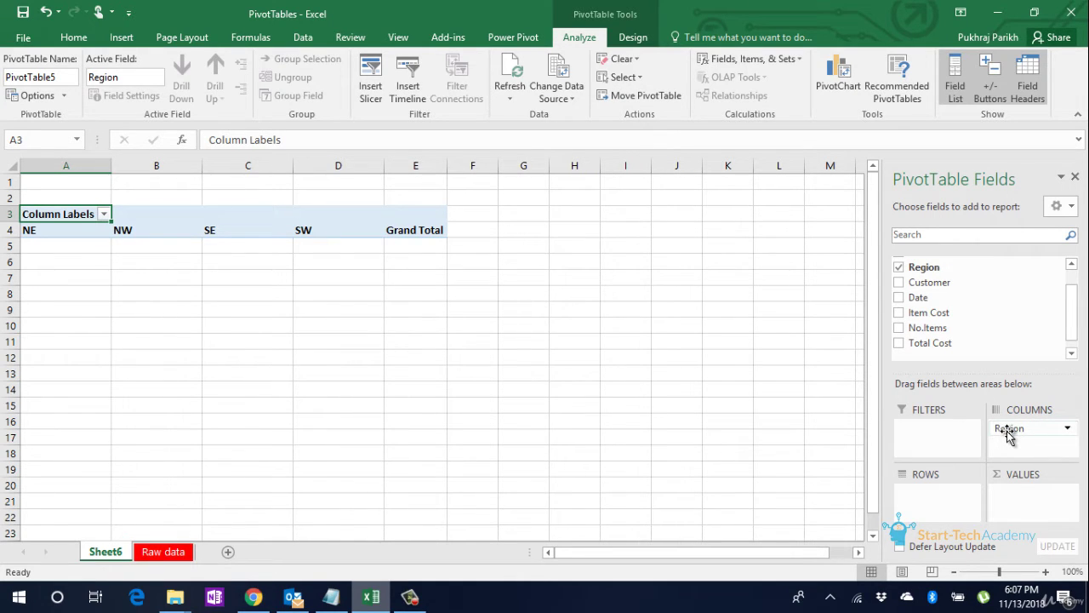
drag(1011, 429, 928, 434)
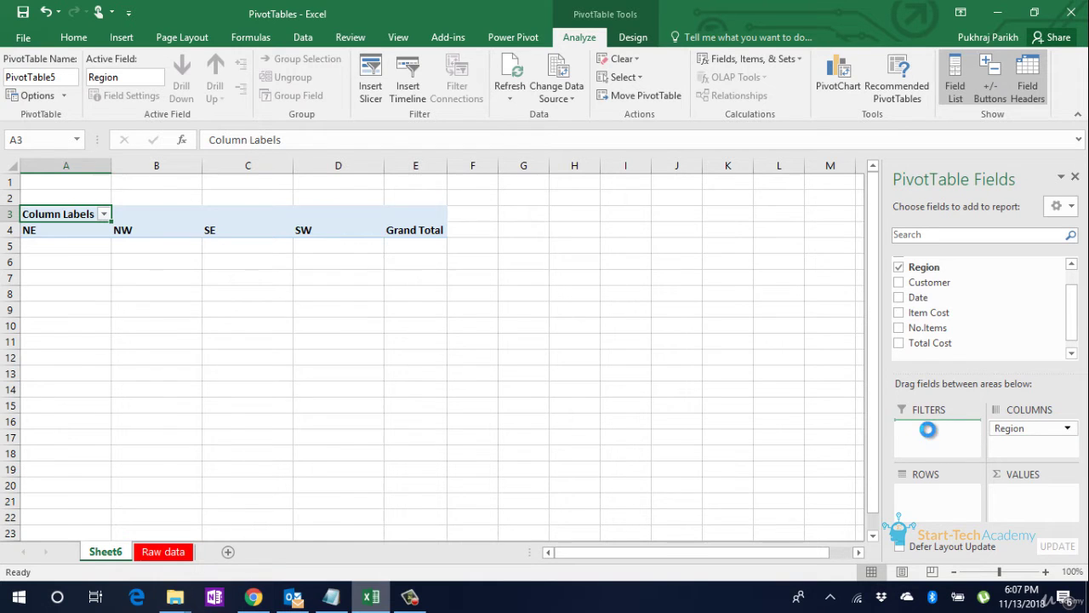
drag(94, 185, 951, 348)
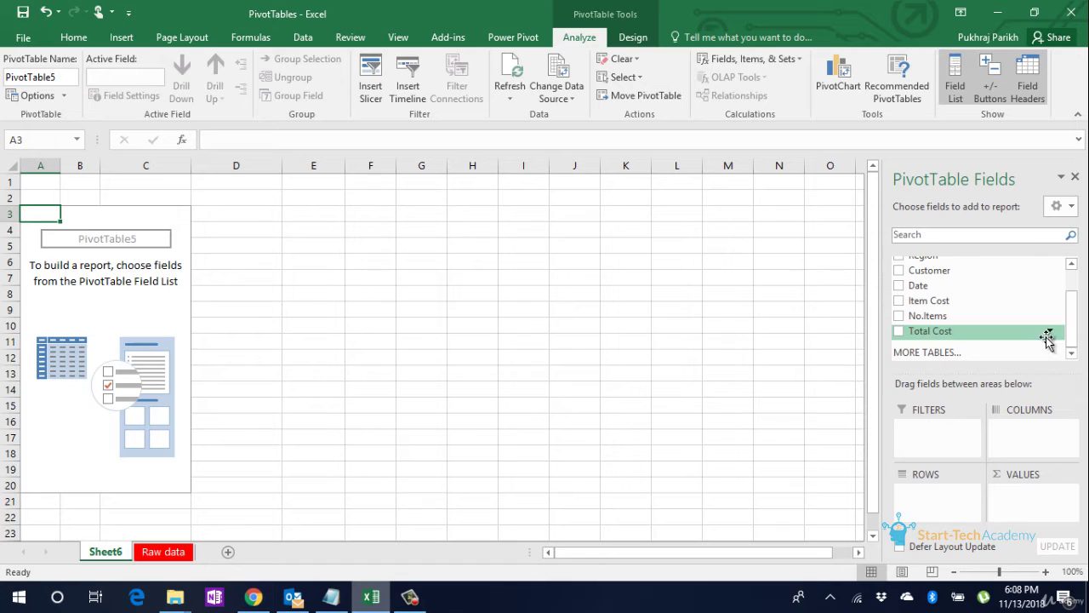
Set Salesperson as the row field and add Total Cost as a summed value field in the PivotTable.
drag(1074, 332, 1070, 297)
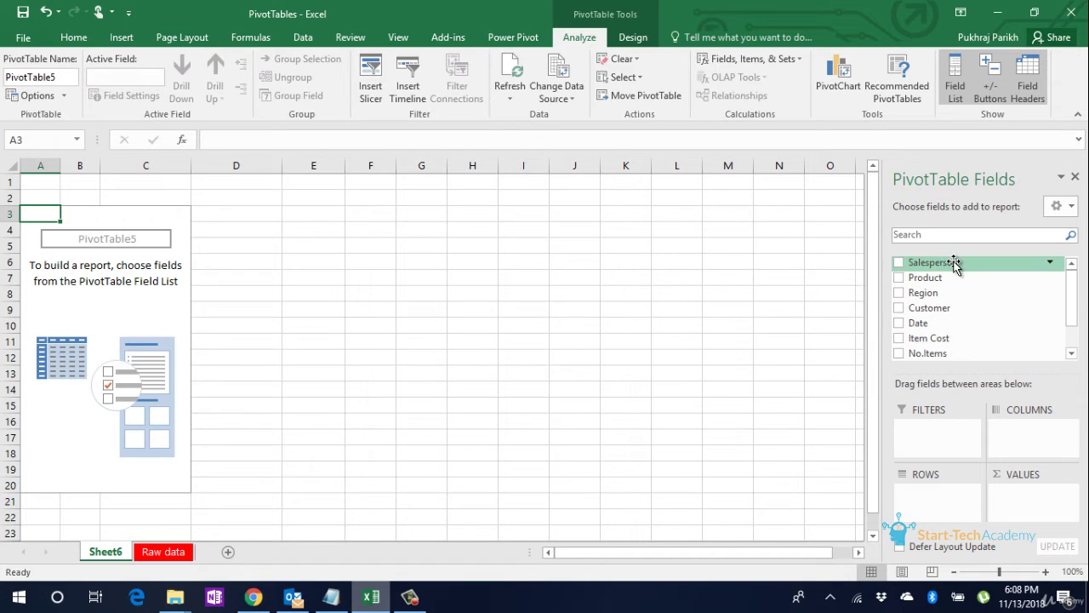
drag(953, 266, 948, 502)
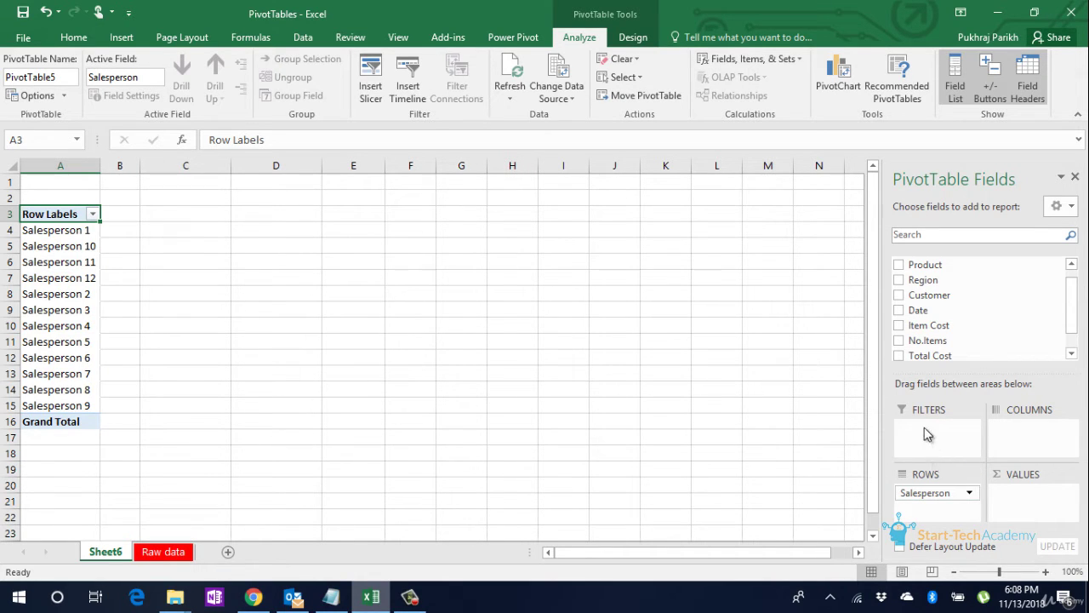
click(1072, 354)
click(1073, 354)
drag(928, 331, 1030, 499)
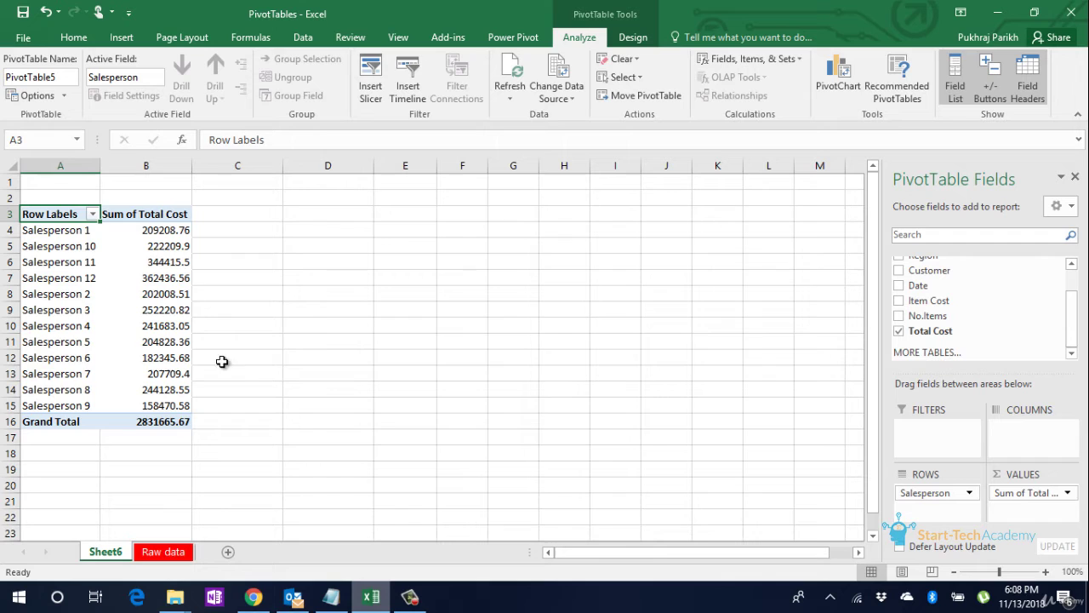
Break the salesperson totals down by client by adding Customer as the PivotTable's column field.
click(181, 235)
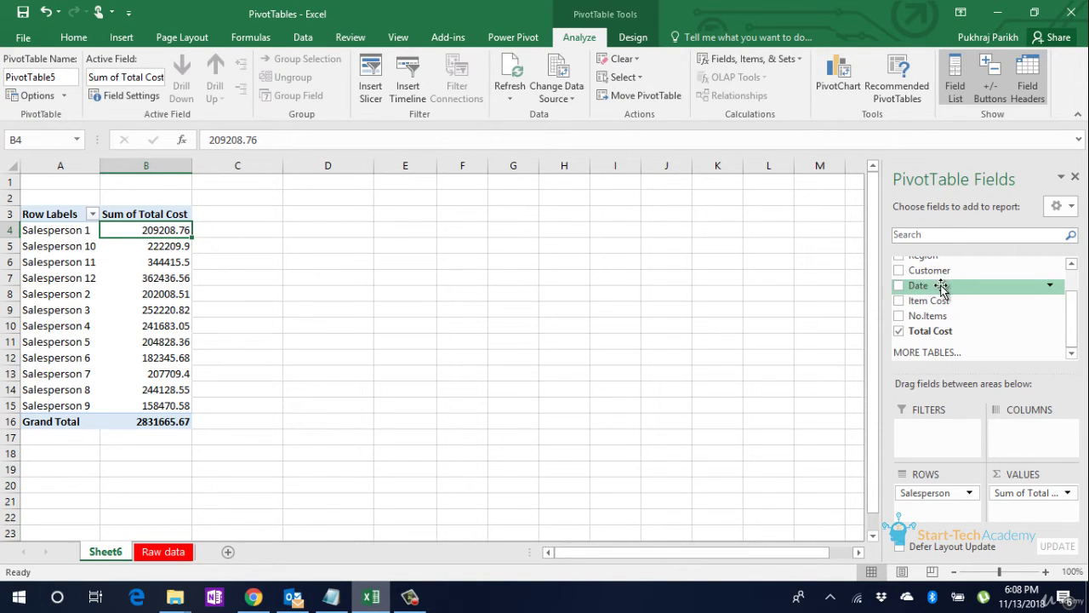
drag(942, 289, 1027, 437)
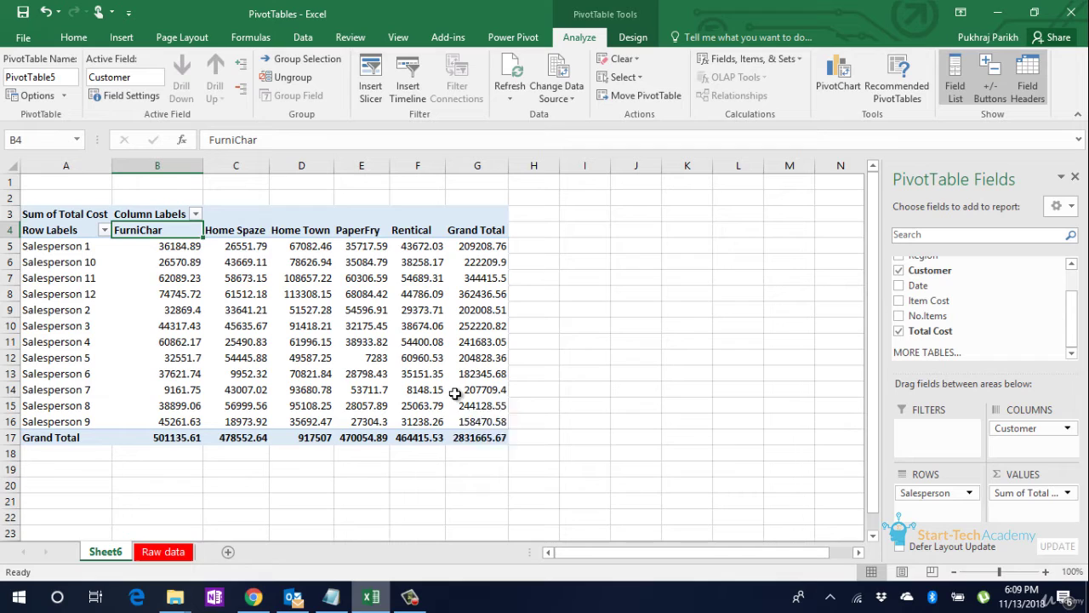
mouse_move(456, 393)
Change the Total Cost value field to summarize by Count.
click(1068, 494)
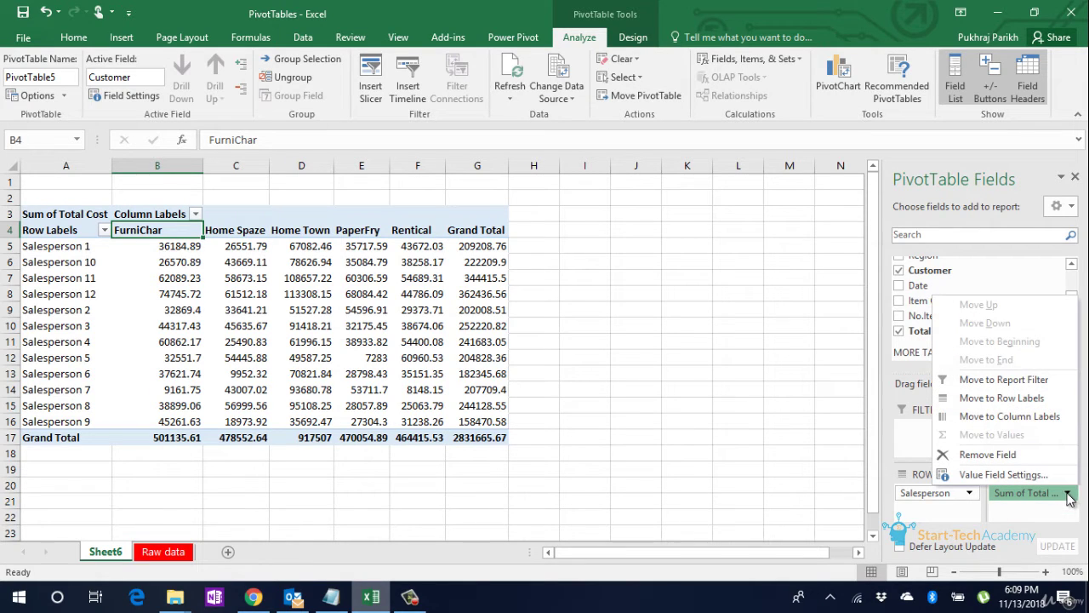
click(1004, 474)
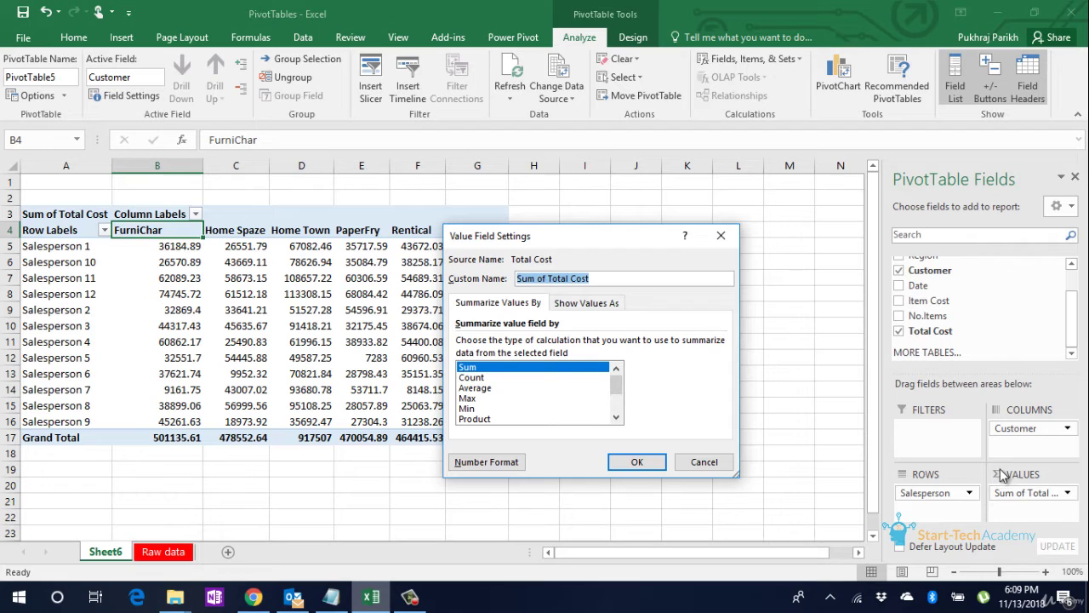
click(473, 377)
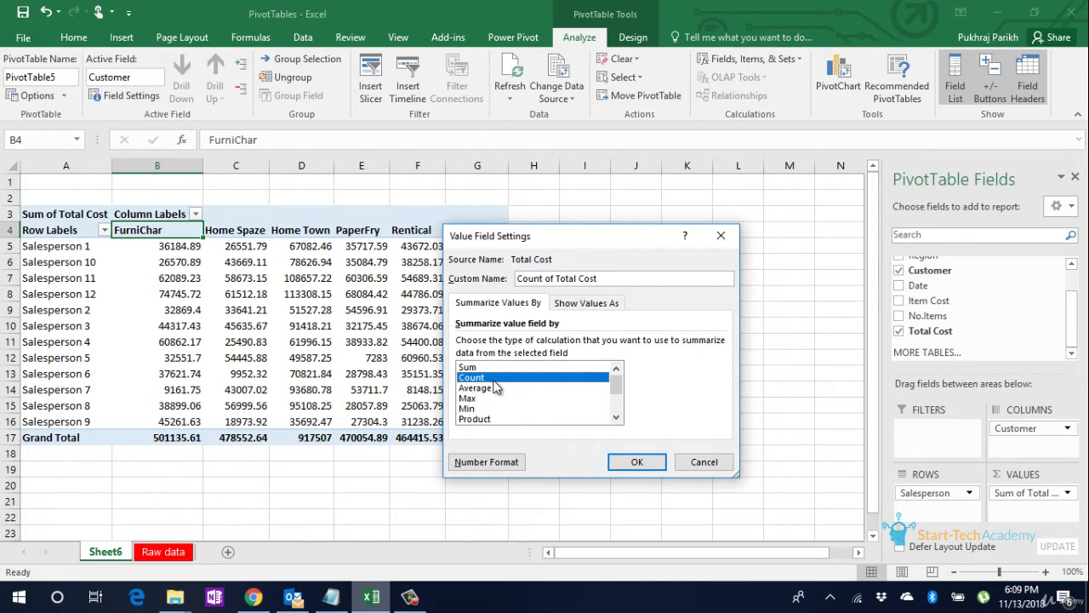
click(634, 465)
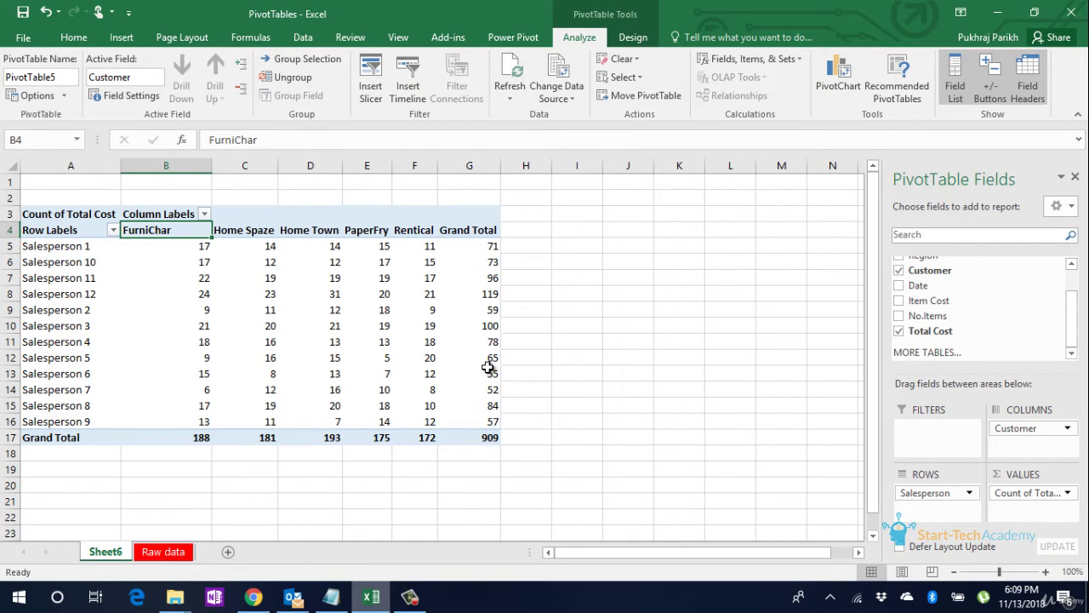
Sort the salespeople in the PivotTable by their Grand Total count from largest to smallest.
click(199, 249)
mouse_move(258, 307)
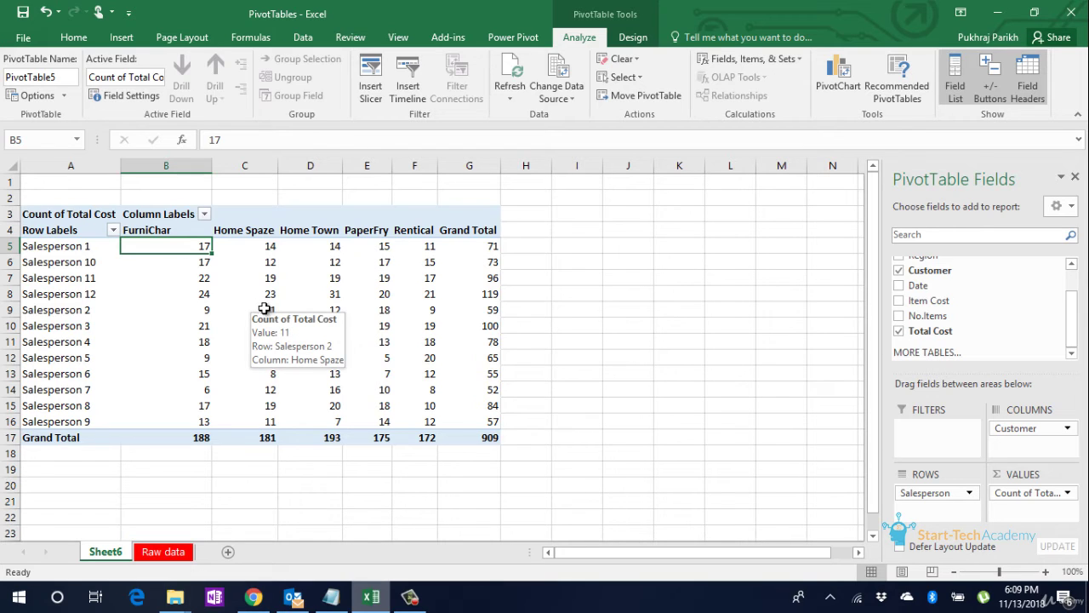
click(428, 247)
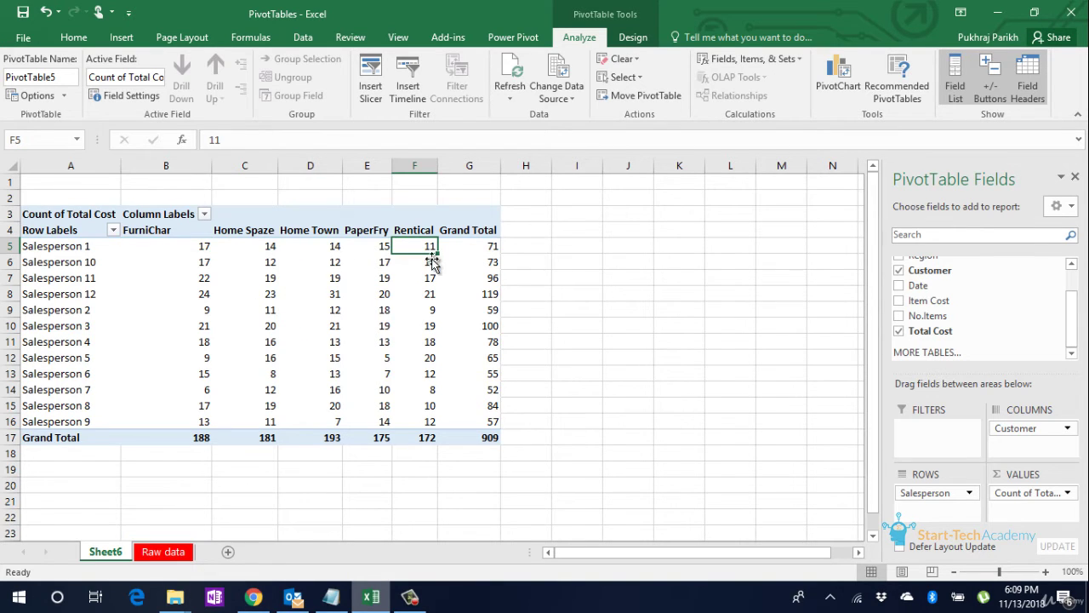
mouse_move(468, 279)
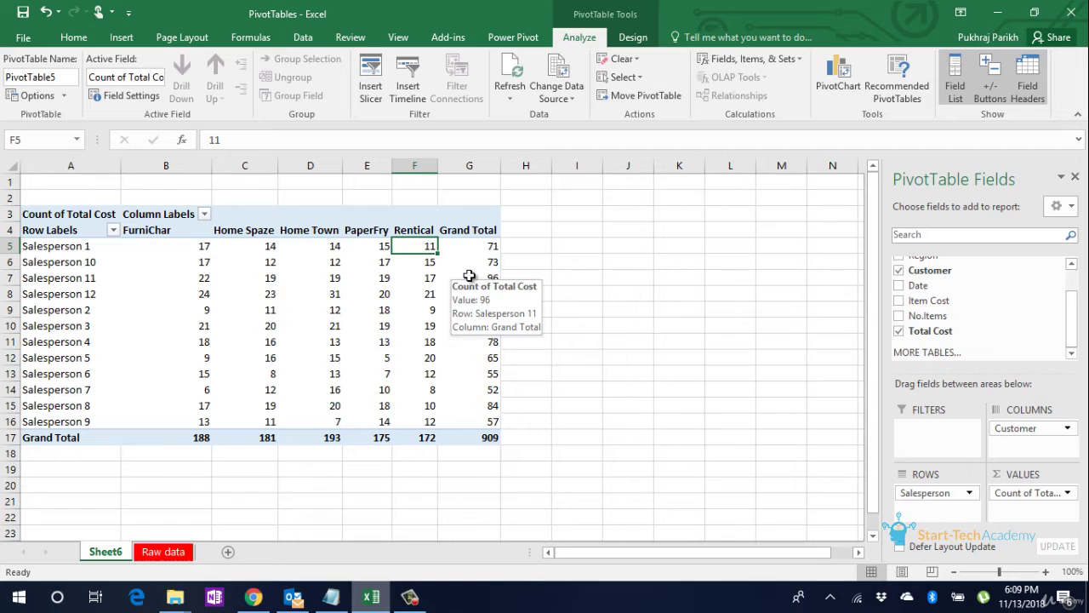
click(479, 248)
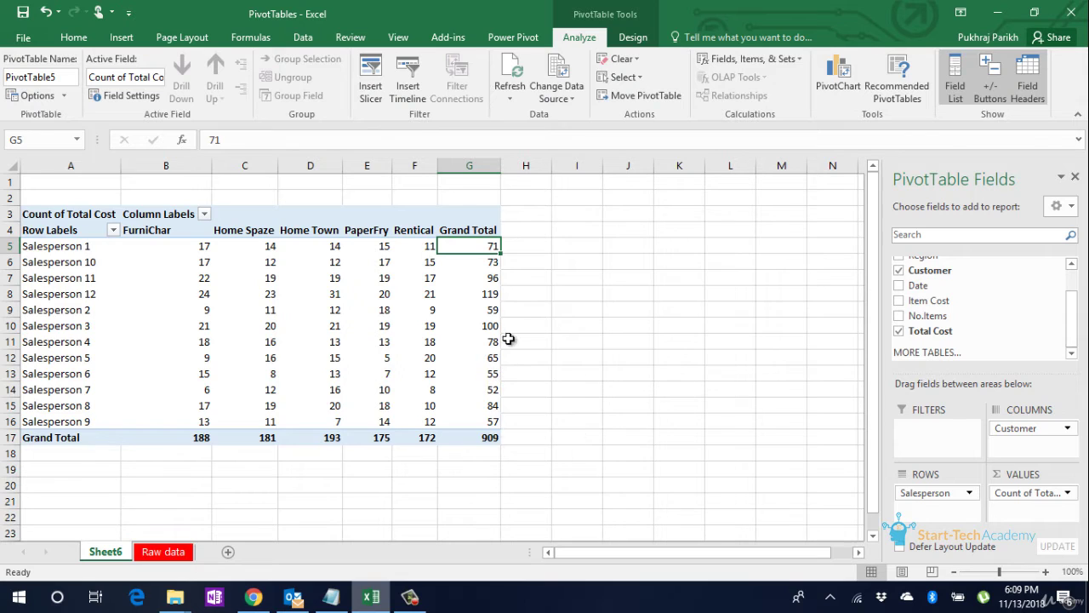
click(491, 295)
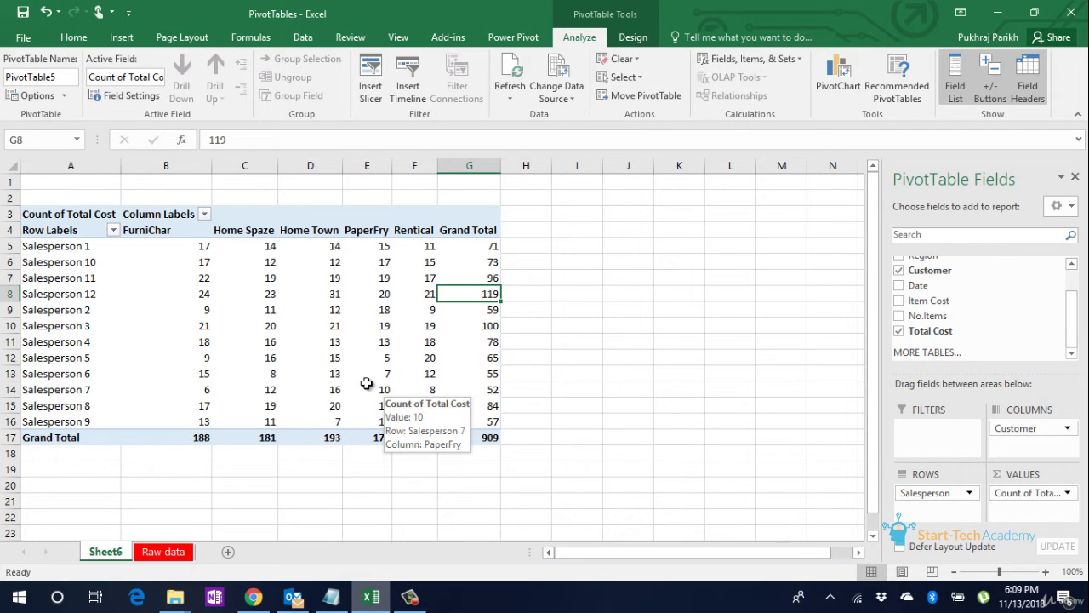
right_click(462, 263)
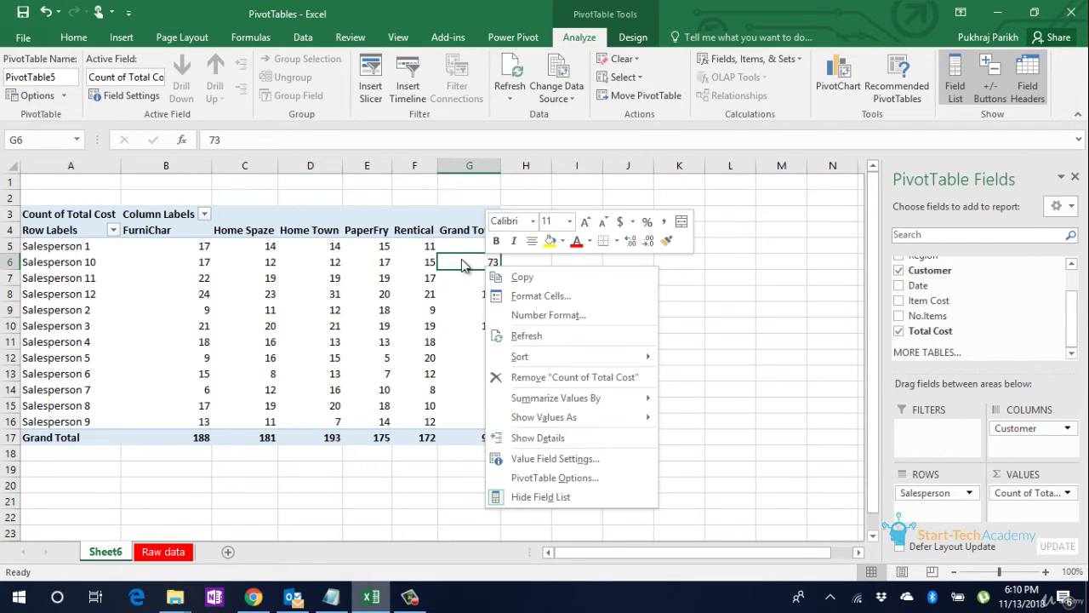
key(Escape)
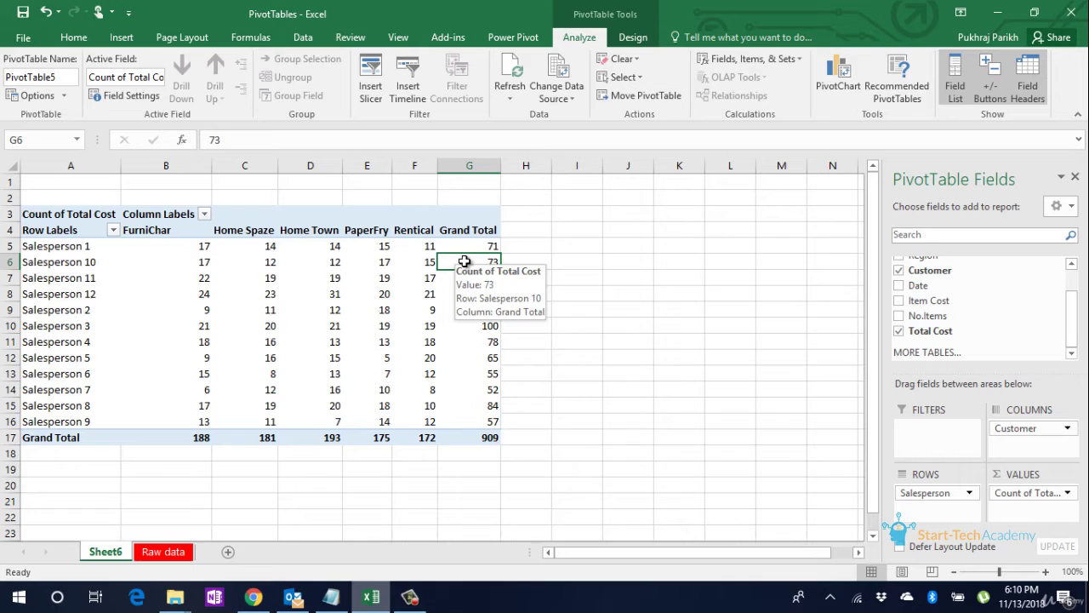
right_click(465, 262)
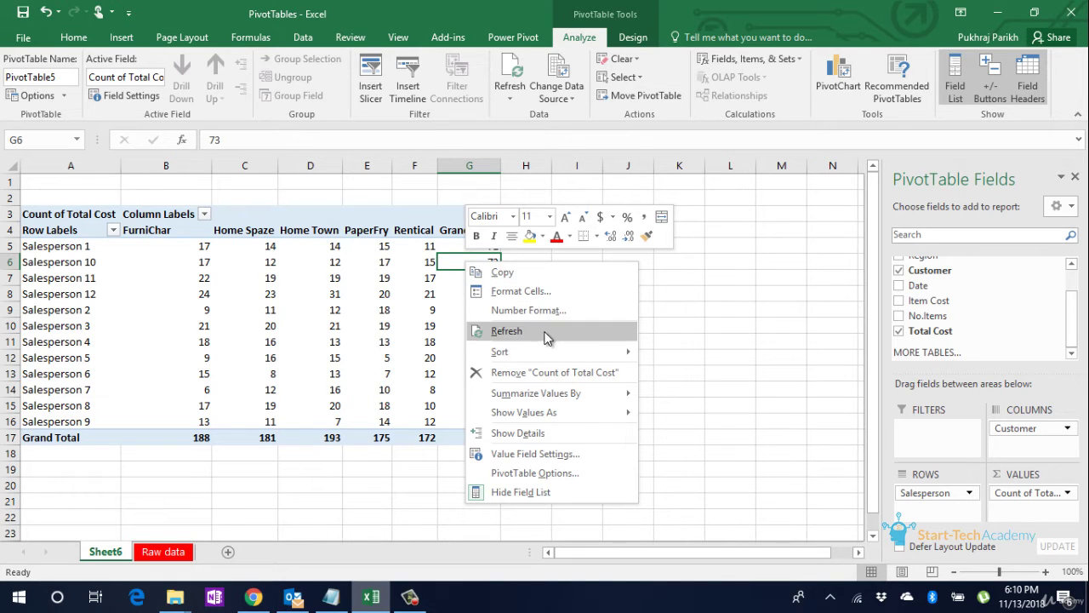
mouse_move(570, 358)
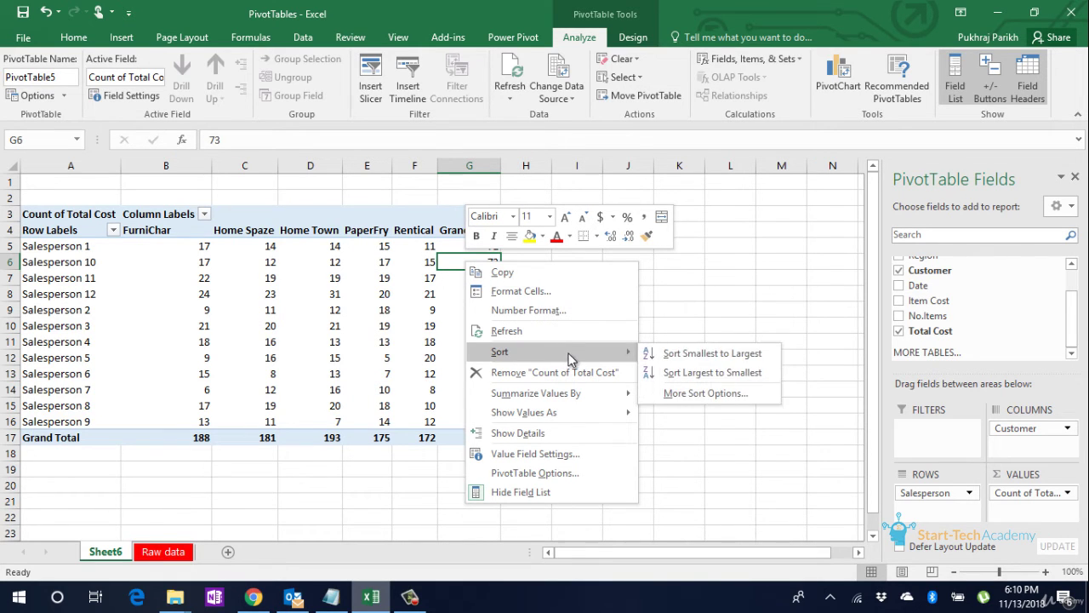
click(715, 372)
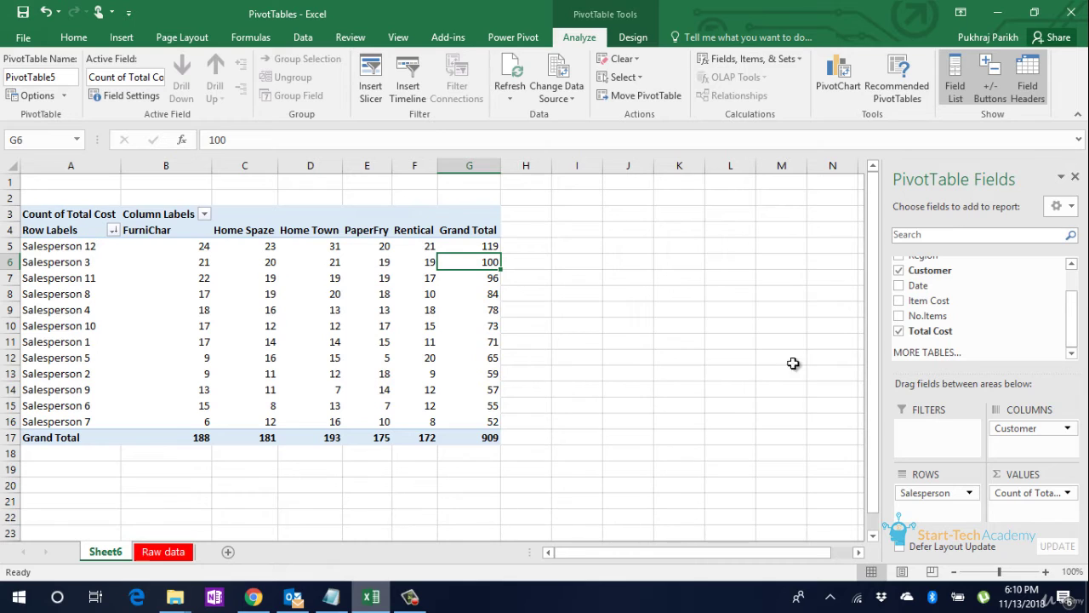
Add Region as the PivotTable's report filter and show only the NE region.
drag(1074, 332, 1077, 311)
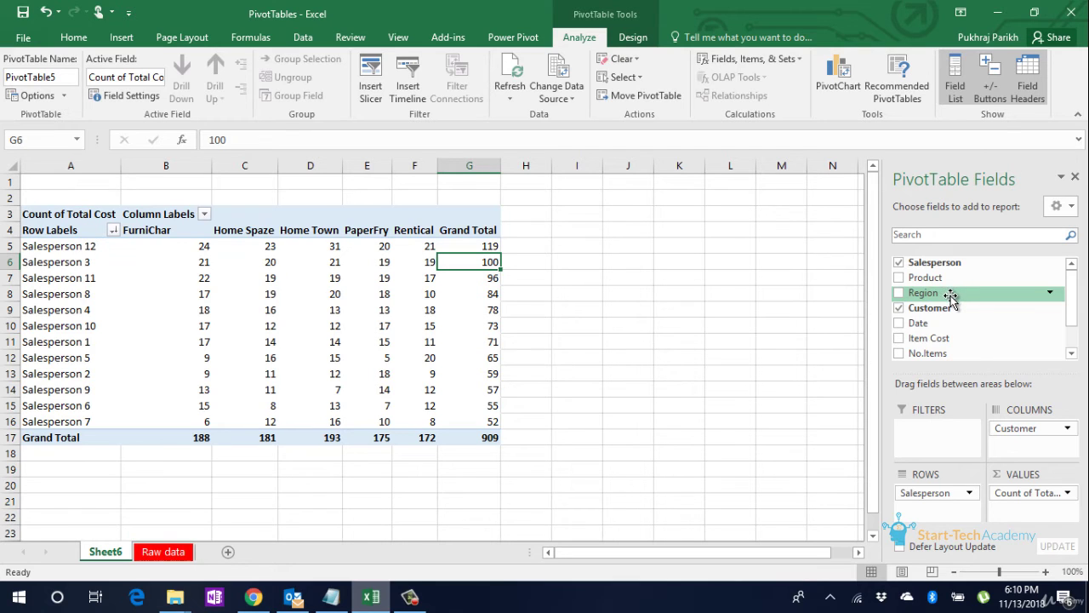
drag(945, 297, 943, 434)
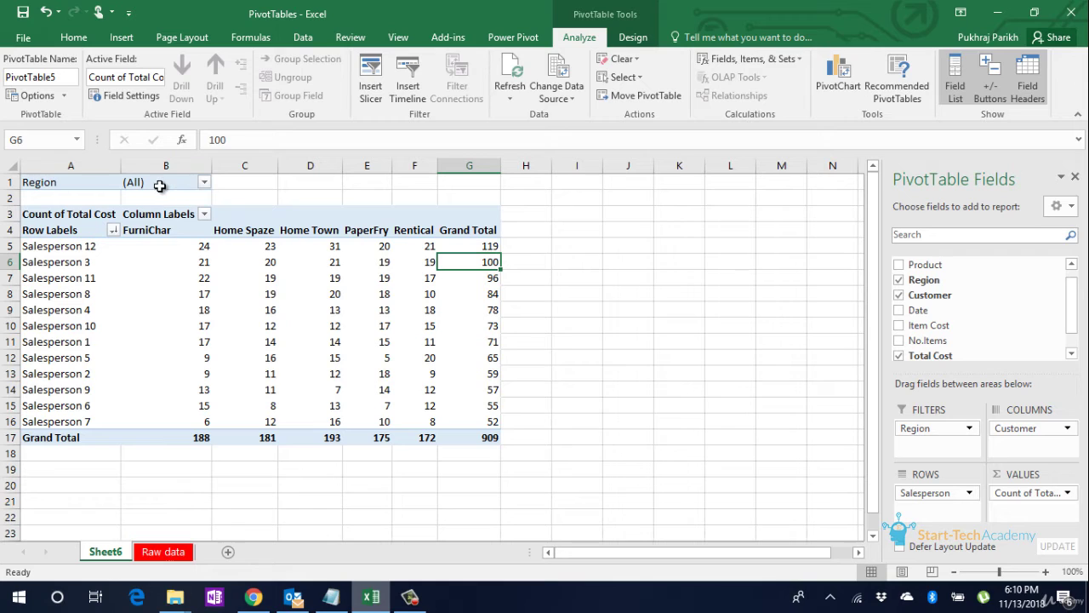
click(204, 183)
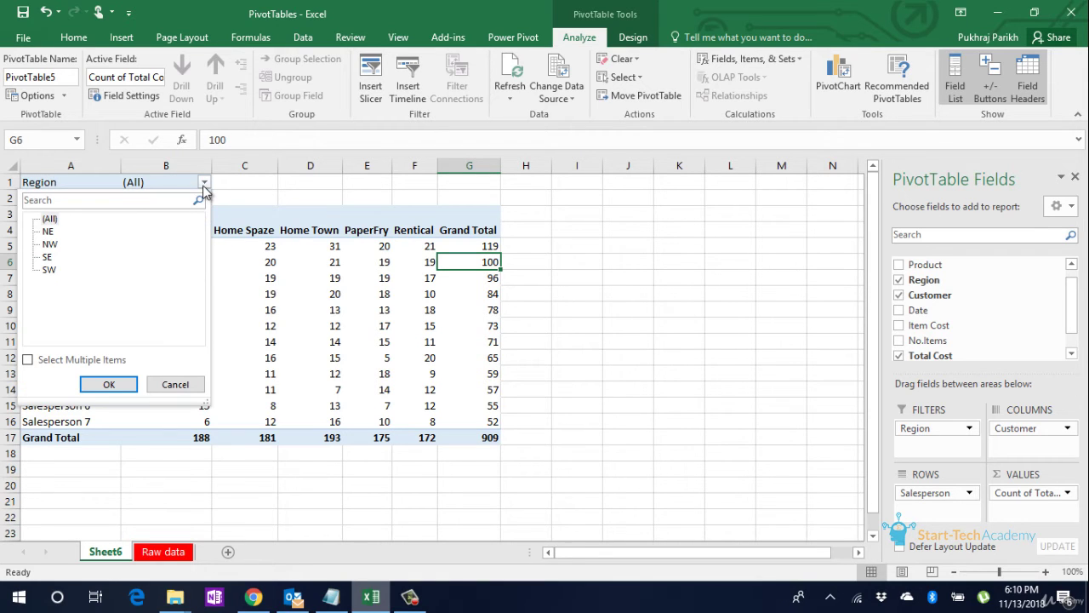
click(48, 232)
click(108, 384)
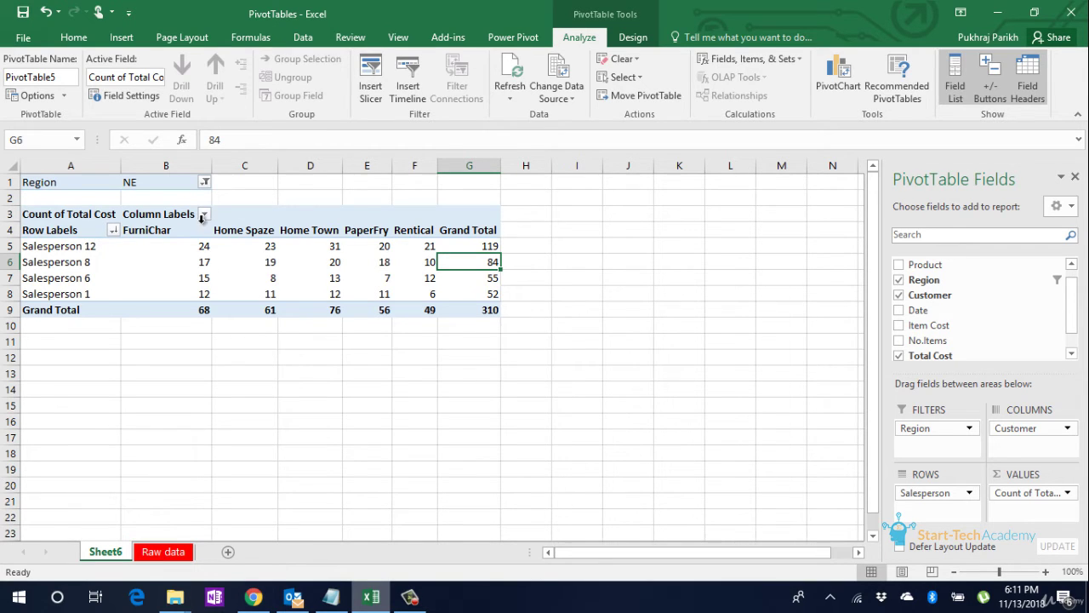
Switch the Region report filter to NW.
click(205, 183)
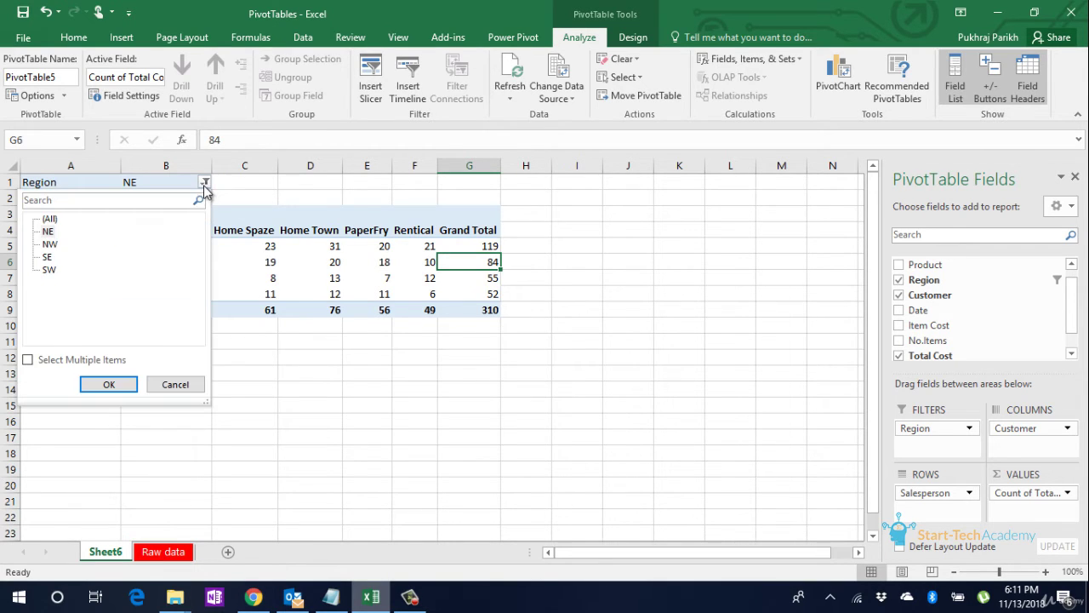
click(50, 245)
click(109, 384)
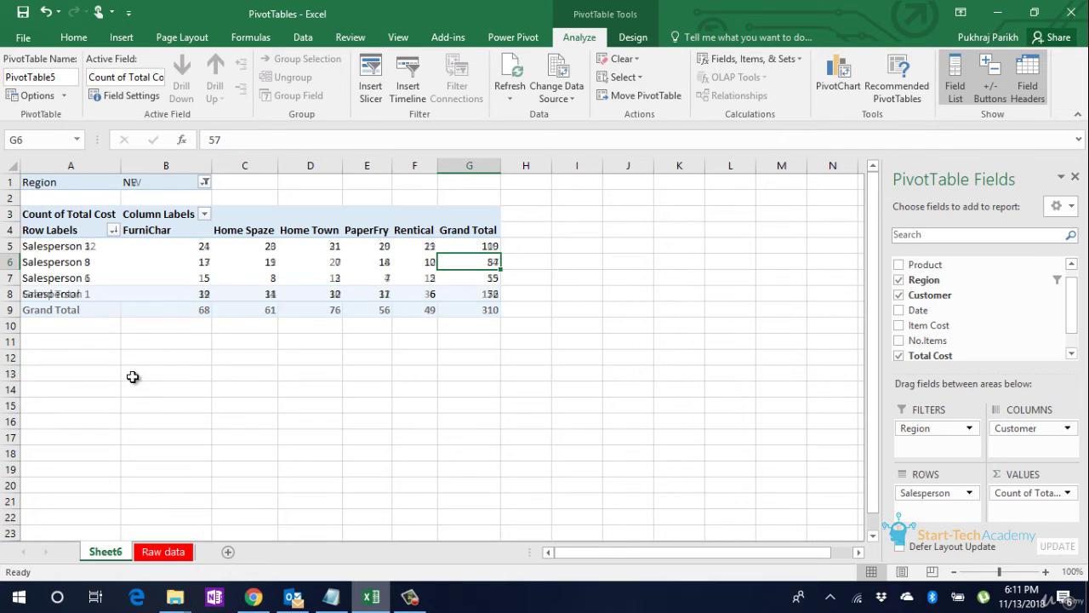
Allow multiple items in the Region filter and include NE, NW and SE.
click(204, 184)
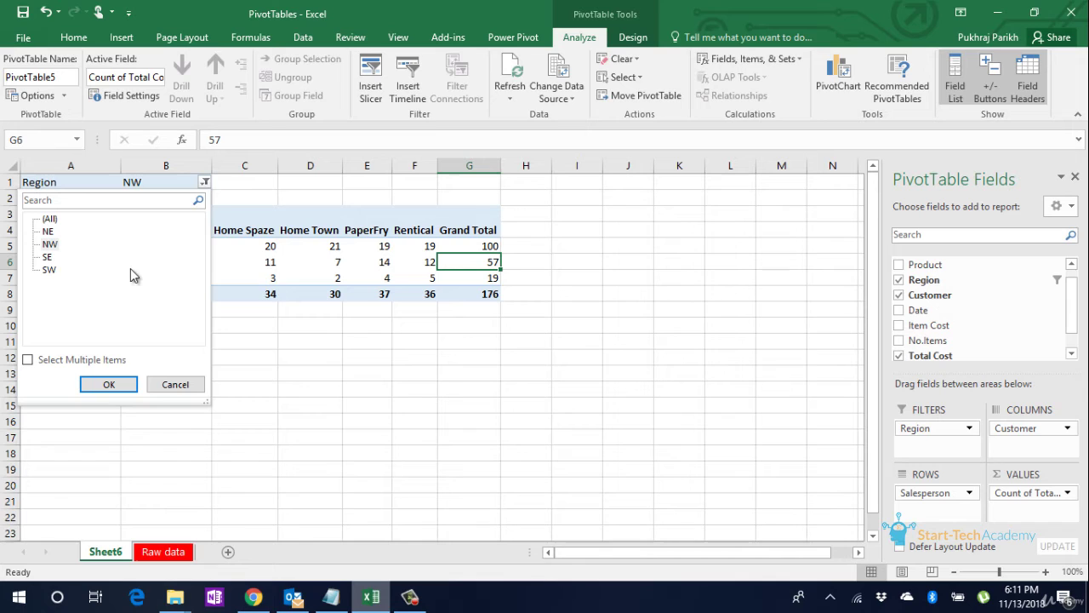
click(28, 360)
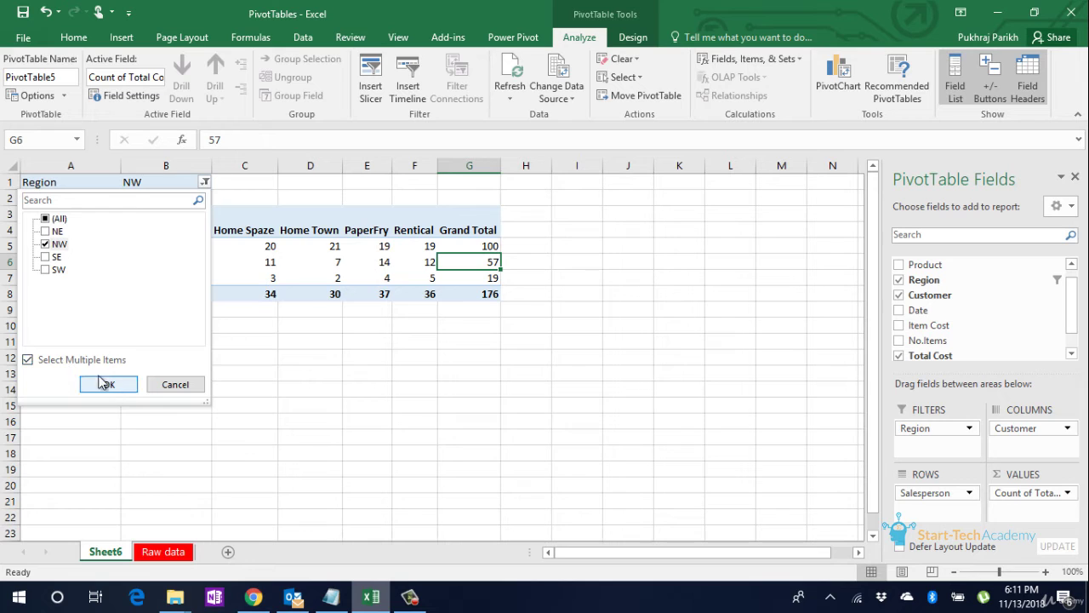
click(45, 232)
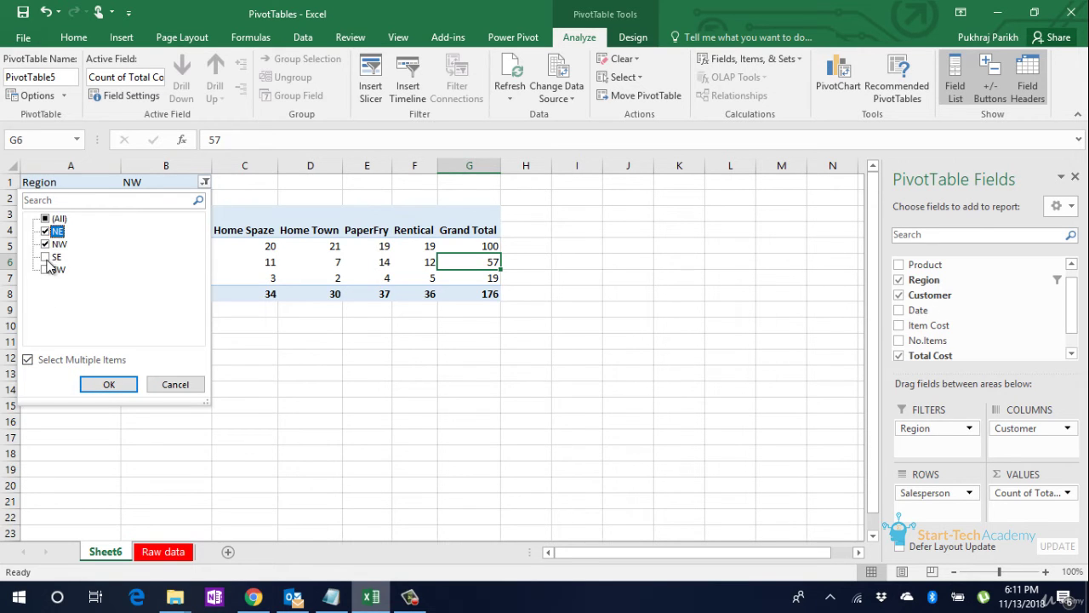
click(45, 257)
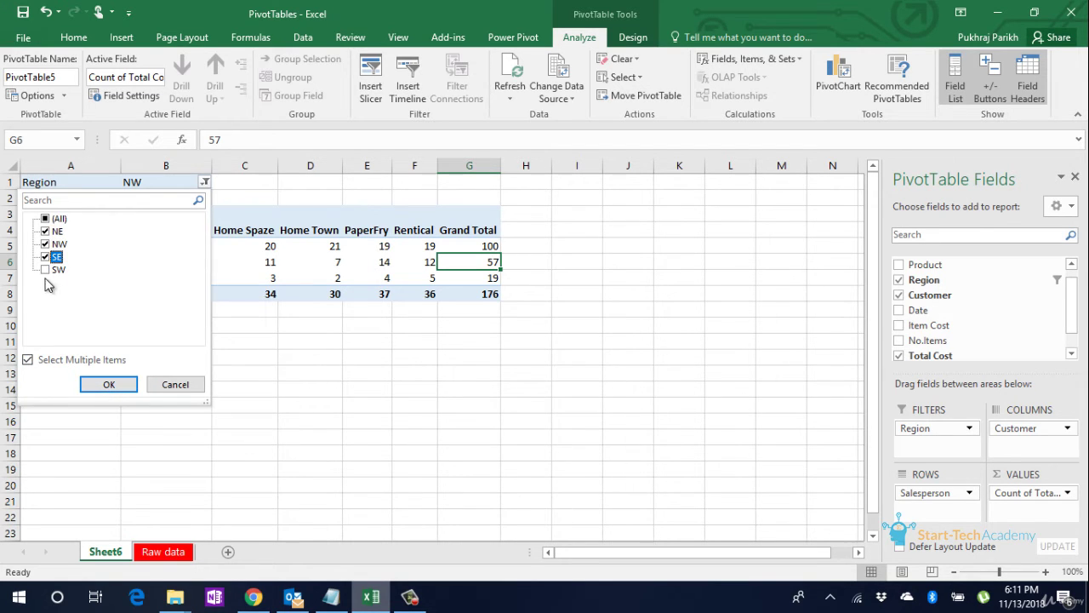
click(108, 385)
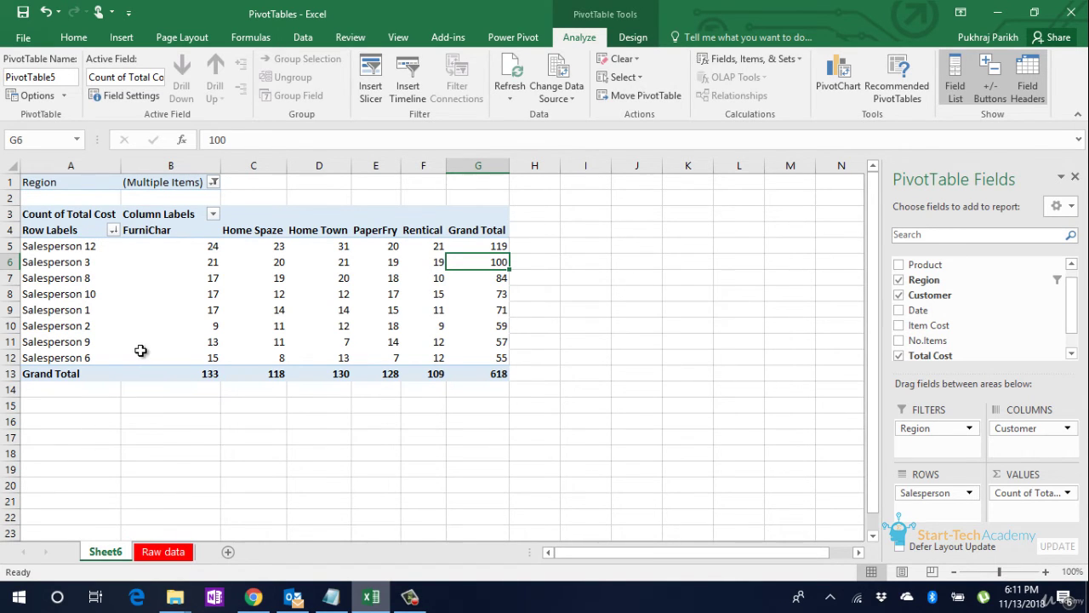
Reset the Region report filter to include all regions.
click(213, 182)
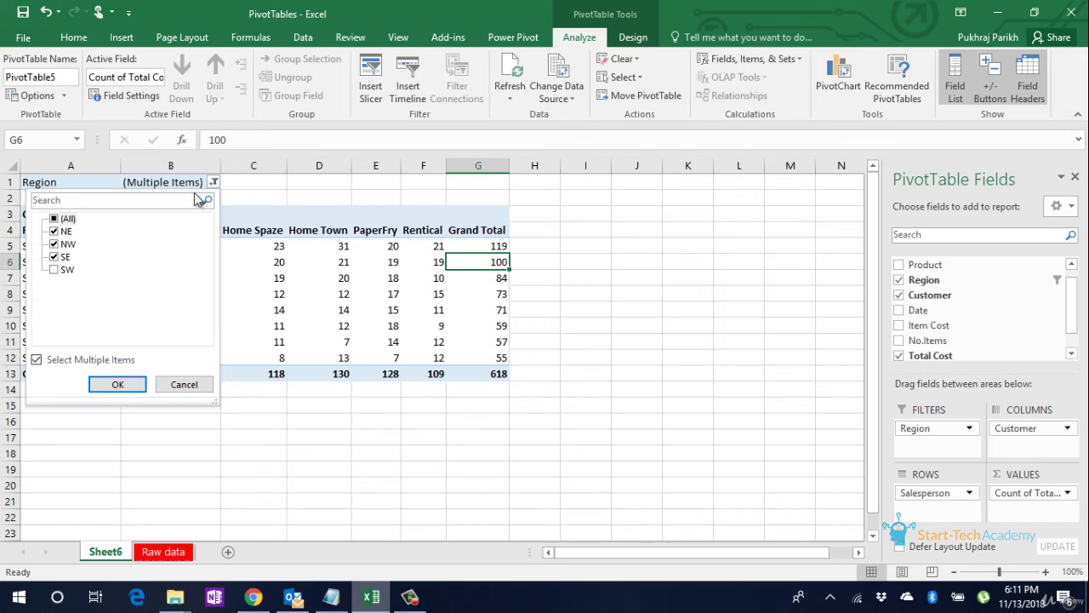
click(62, 219)
click(132, 388)
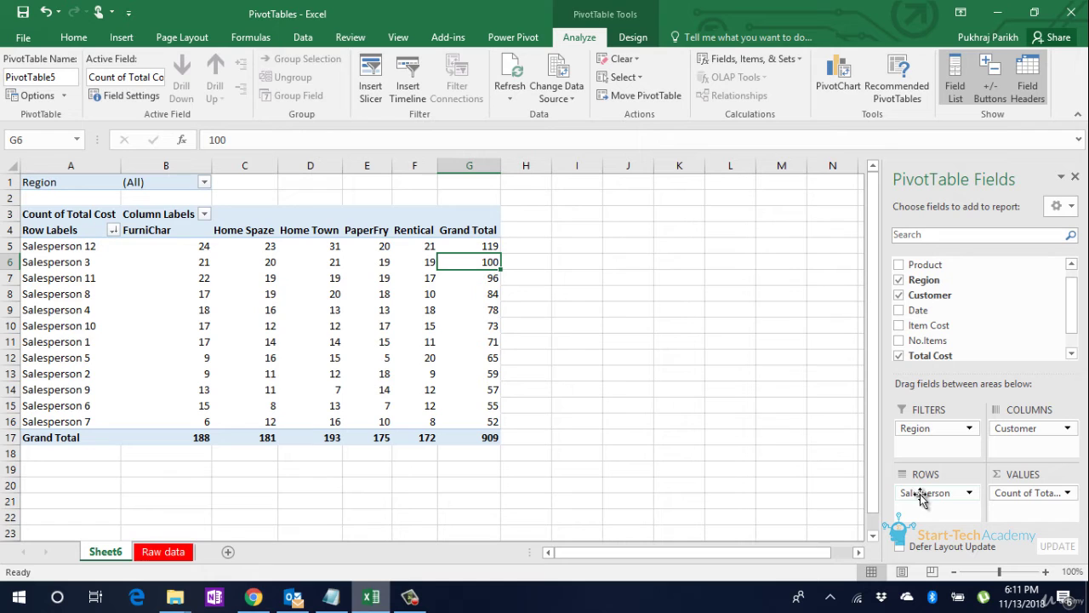
Replace Salesperson with Date as the PivotTable's row field and summarize Total Cost by Sum.
drag(922, 496, 994, 354)
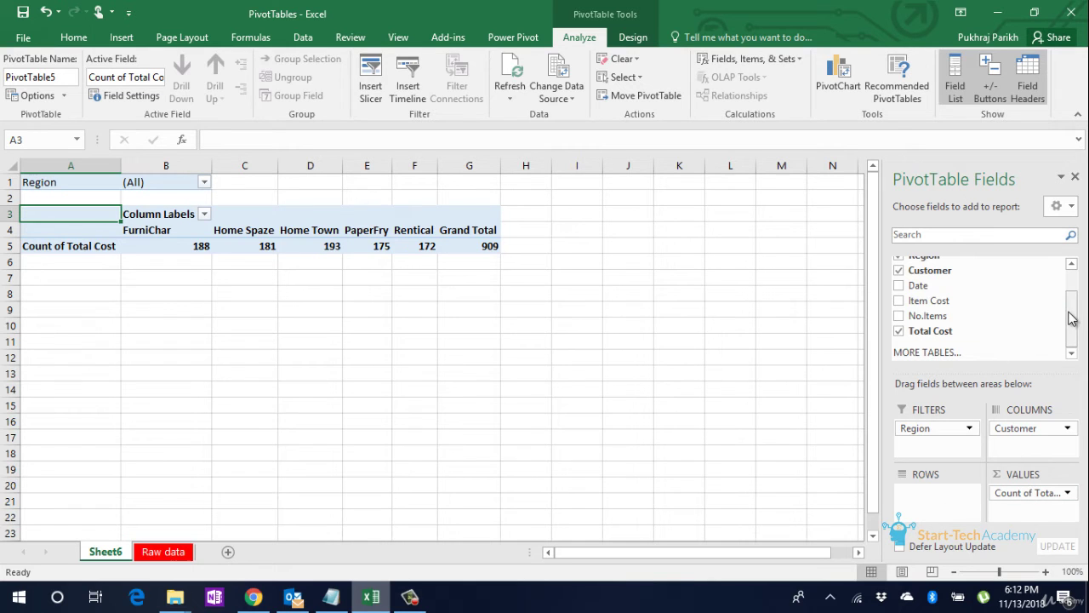
drag(936, 286, 960, 496)
click(1069, 494)
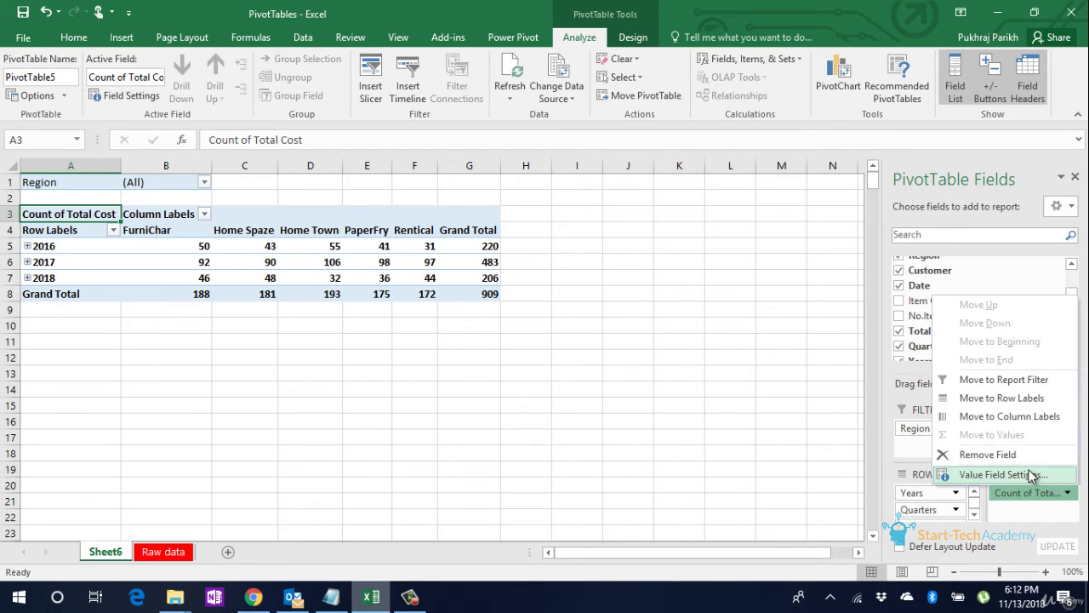
click(1032, 476)
click(521, 370)
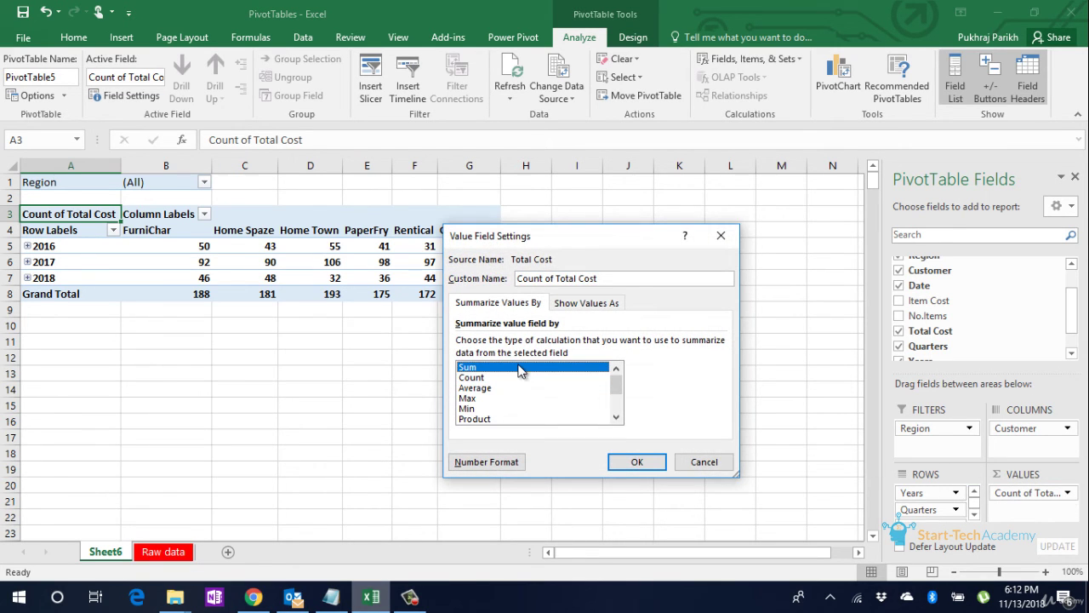
click(647, 465)
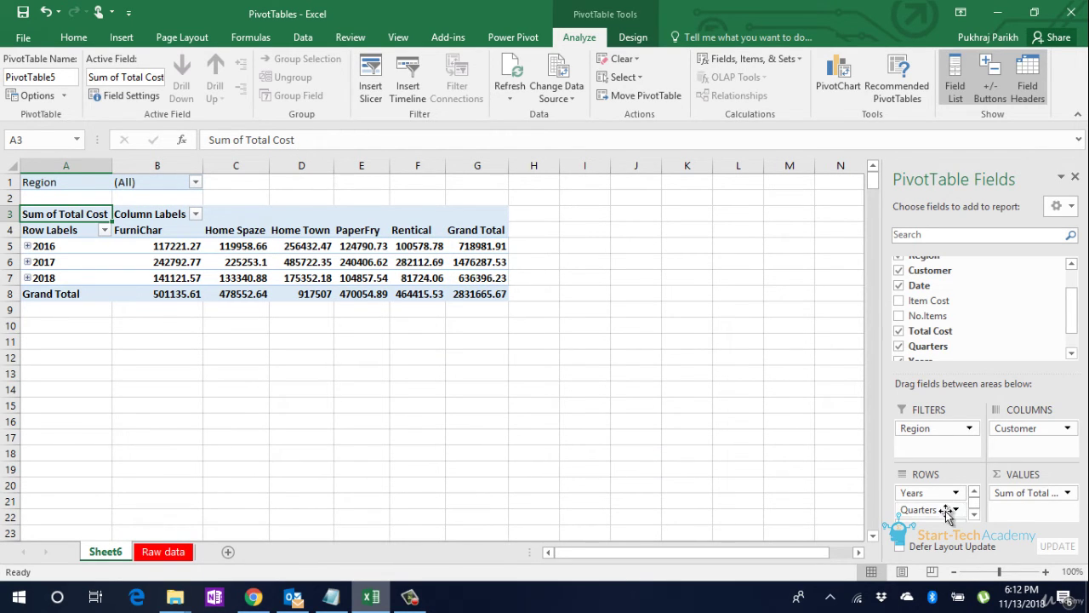
Group the date row labels by Months only, without Quarters and Years.
click(974, 514)
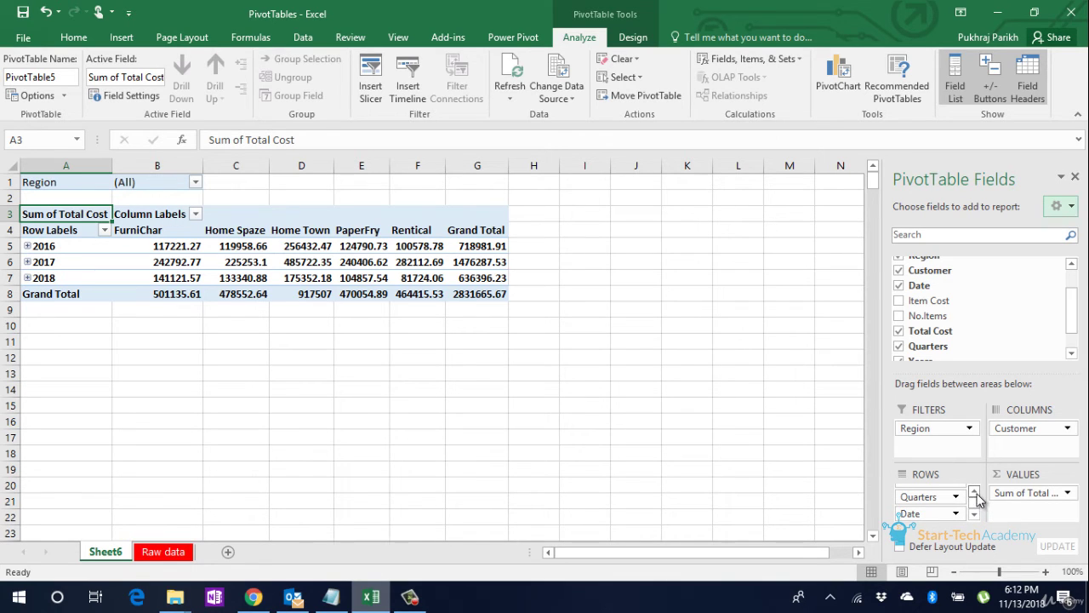
click(975, 493)
click(975, 515)
click(54, 248)
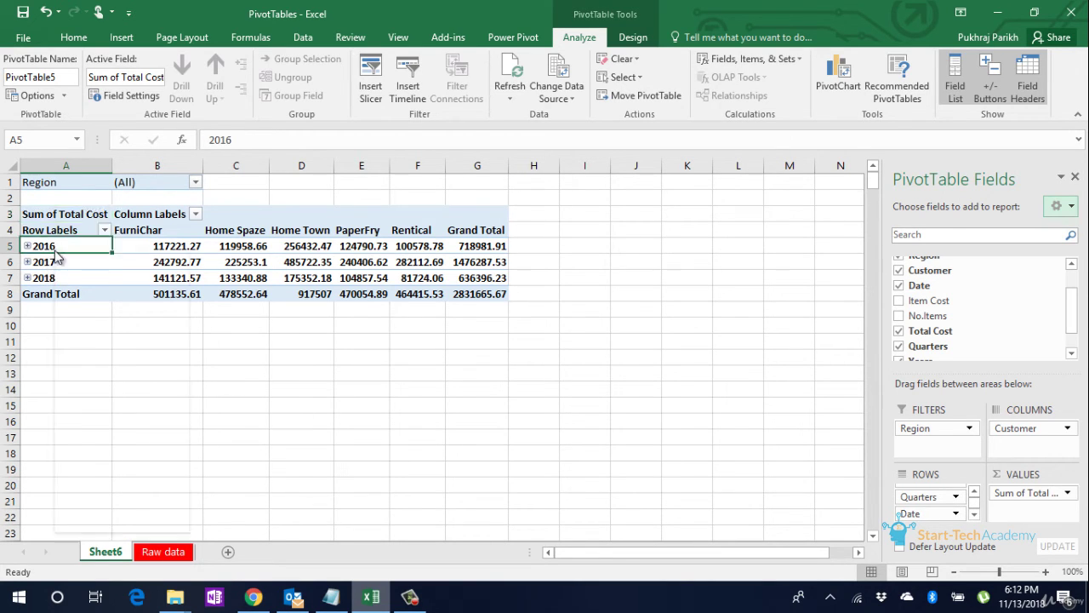
right_click(56, 252)
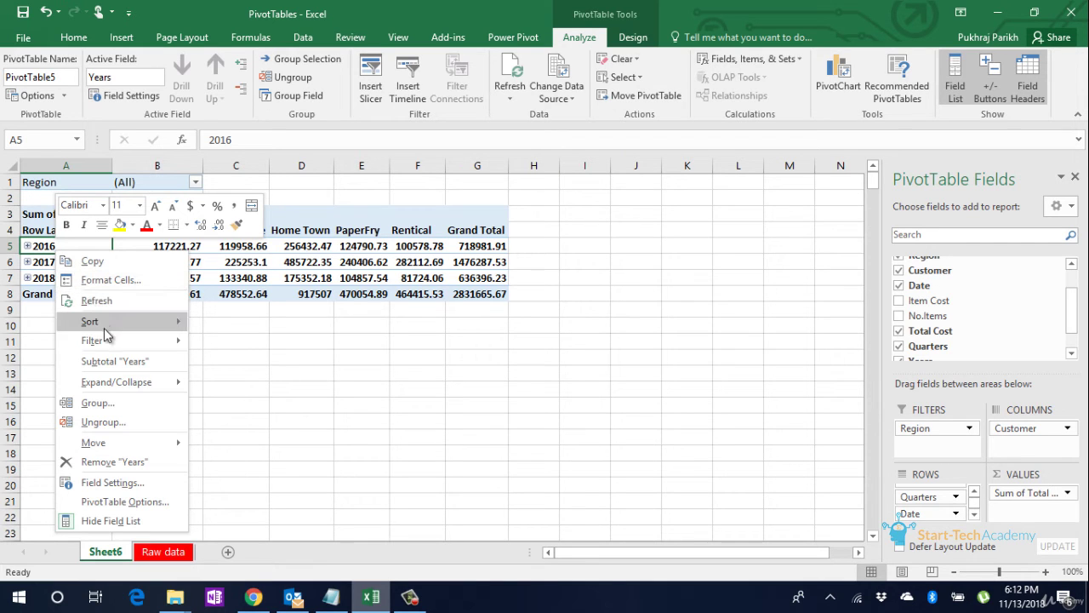
click(110, 402)
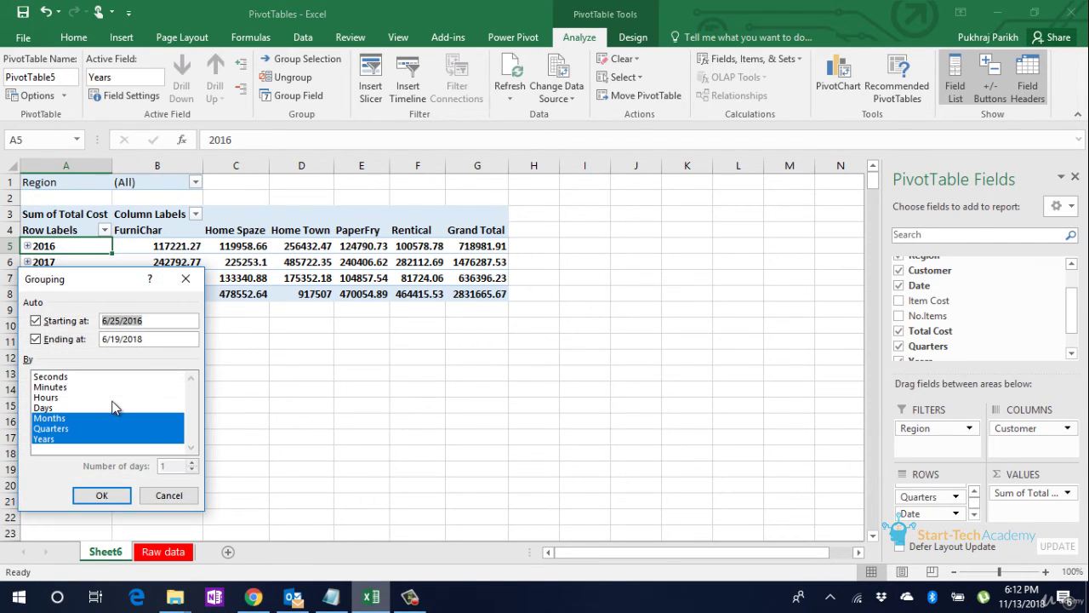
click(70, 439)
click(69, 429)
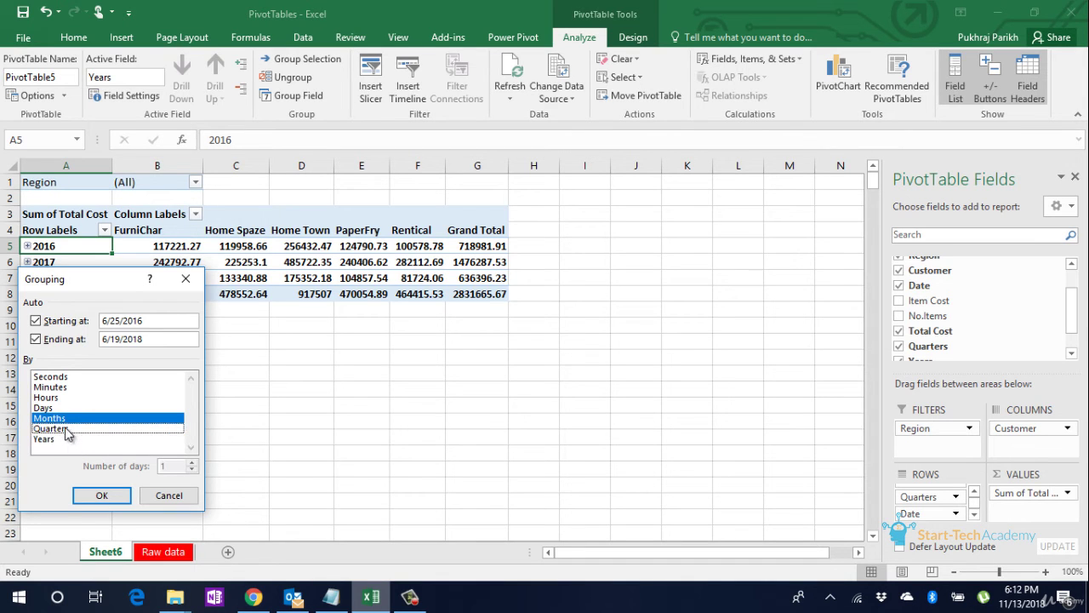
click(101, 496)
Examine the monthly Total Cost sums in the customer columns, including Home Spaze and Home Town.
mouse_move(135, 441)
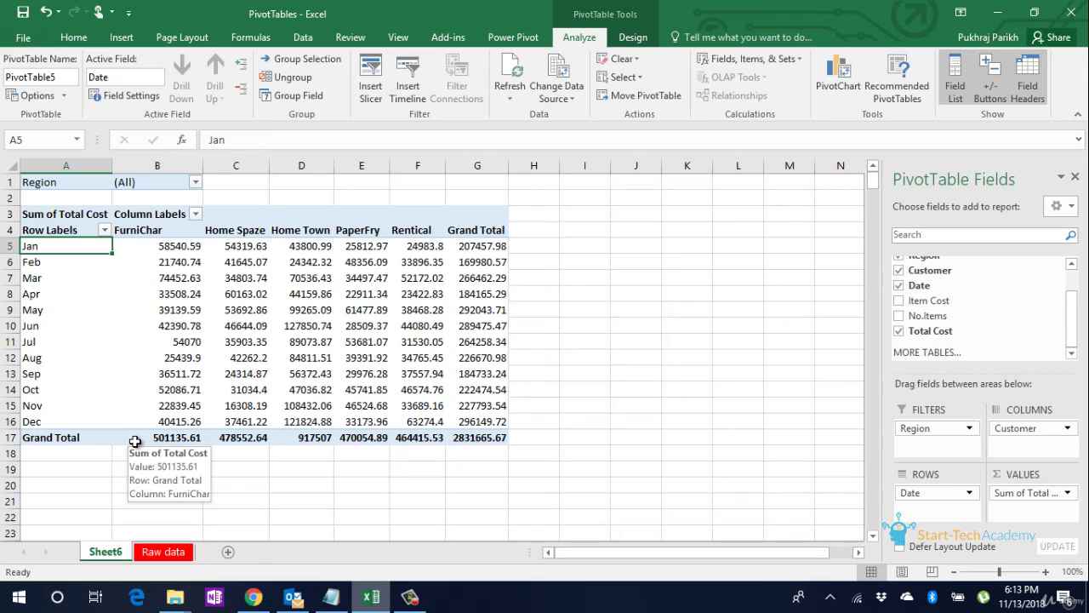
click(235, 232)
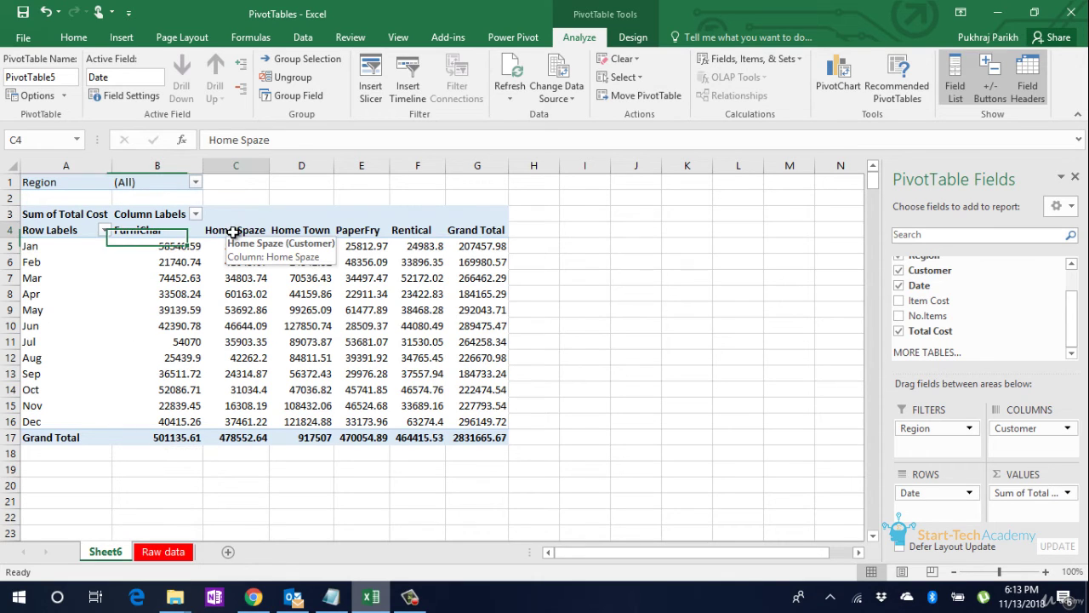
click(285, 231)
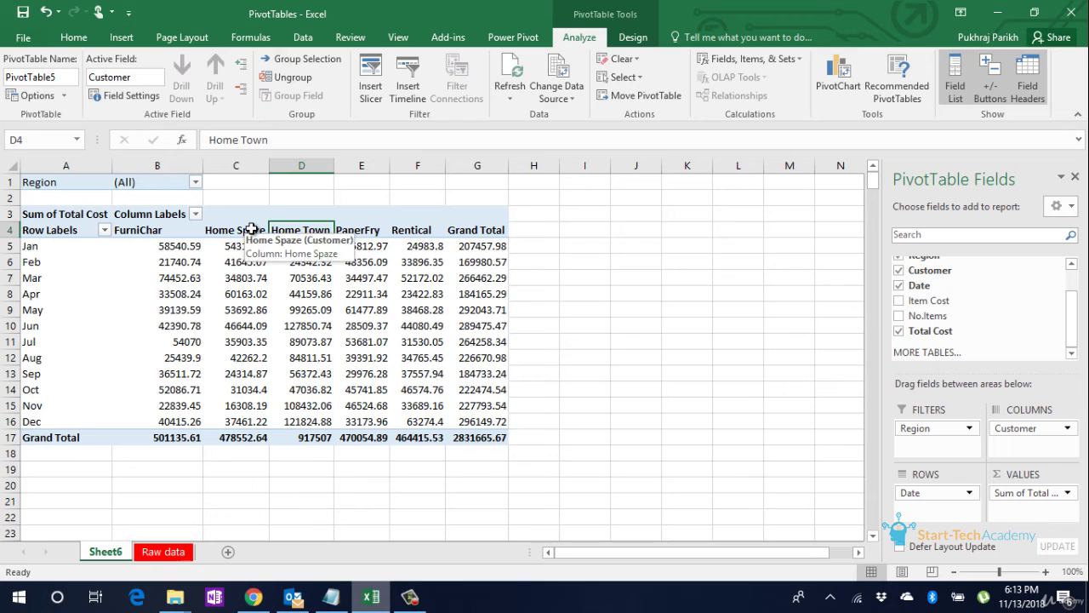
Group the Home Spaze and Home Town customer columns together and collapse the group into a single combined column.
shift+click(252, 230)
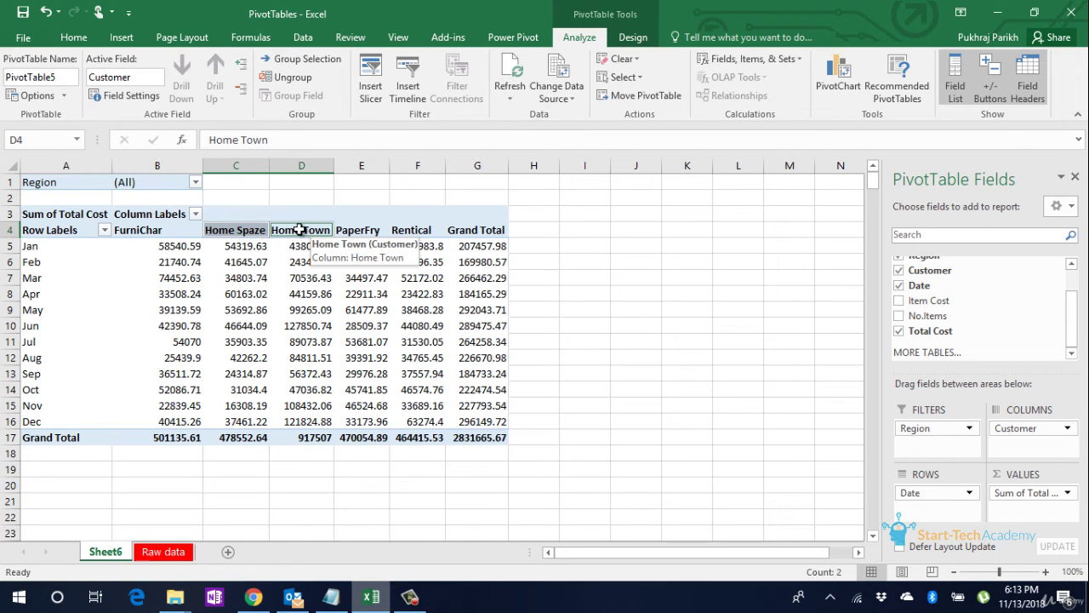
right_click(300, 230)
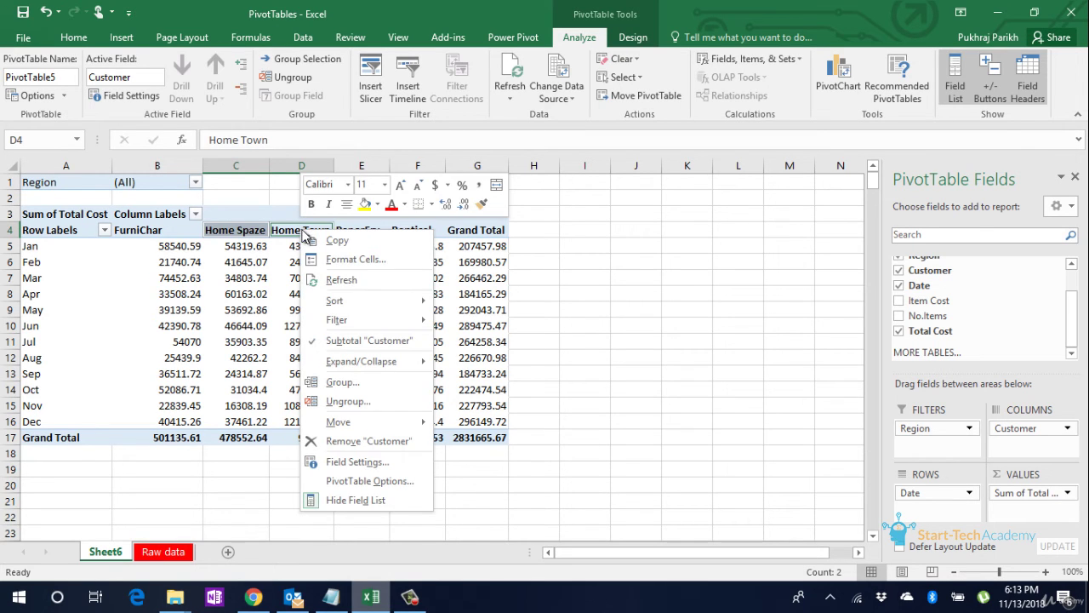
click(356, 378)
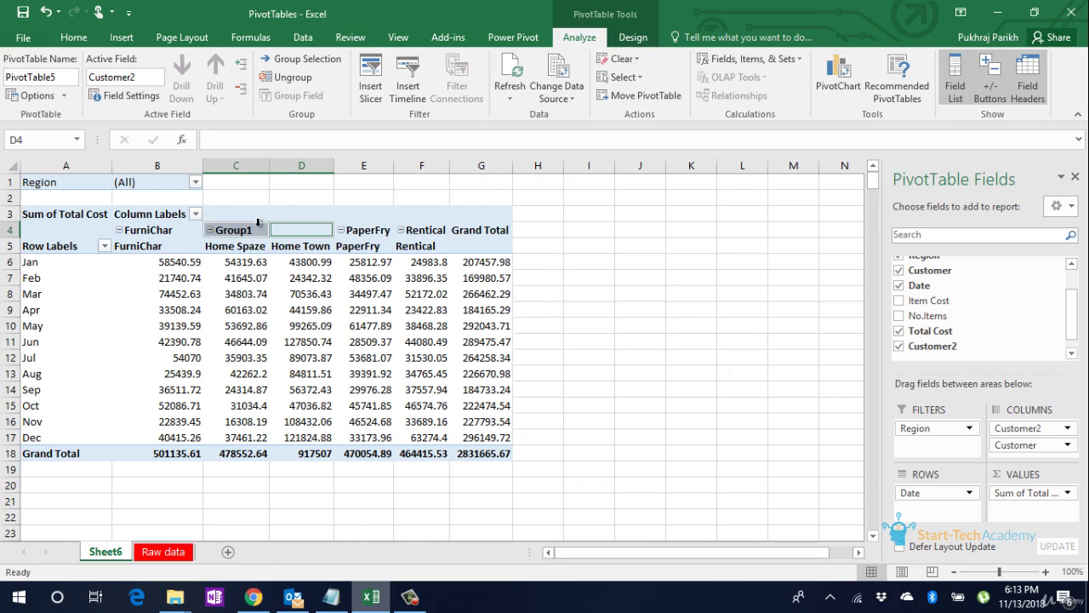
click(211, 229)
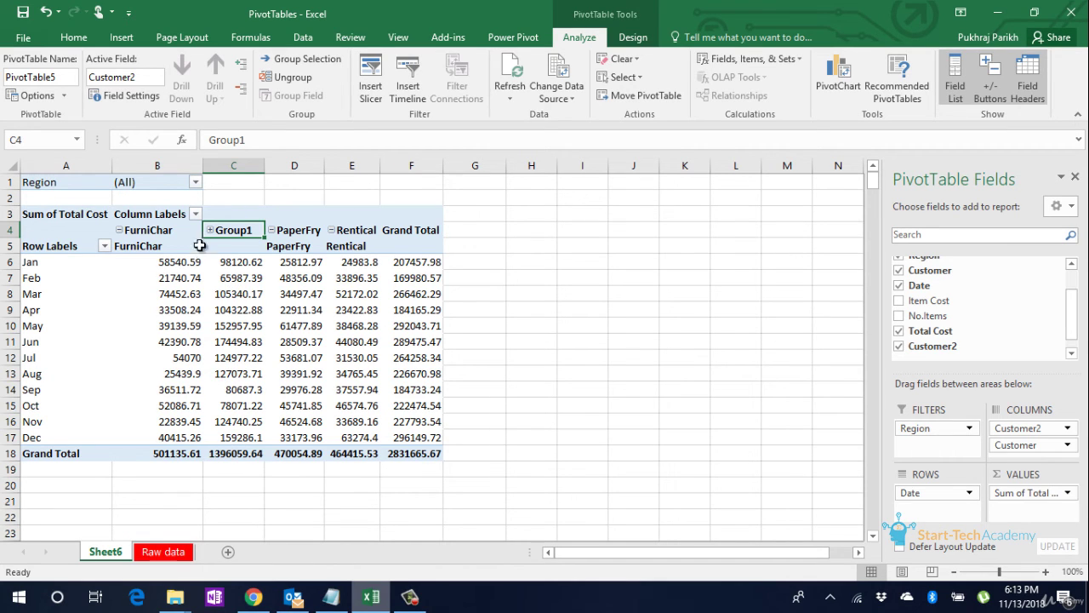
click(206, 230)
click(208, 230)
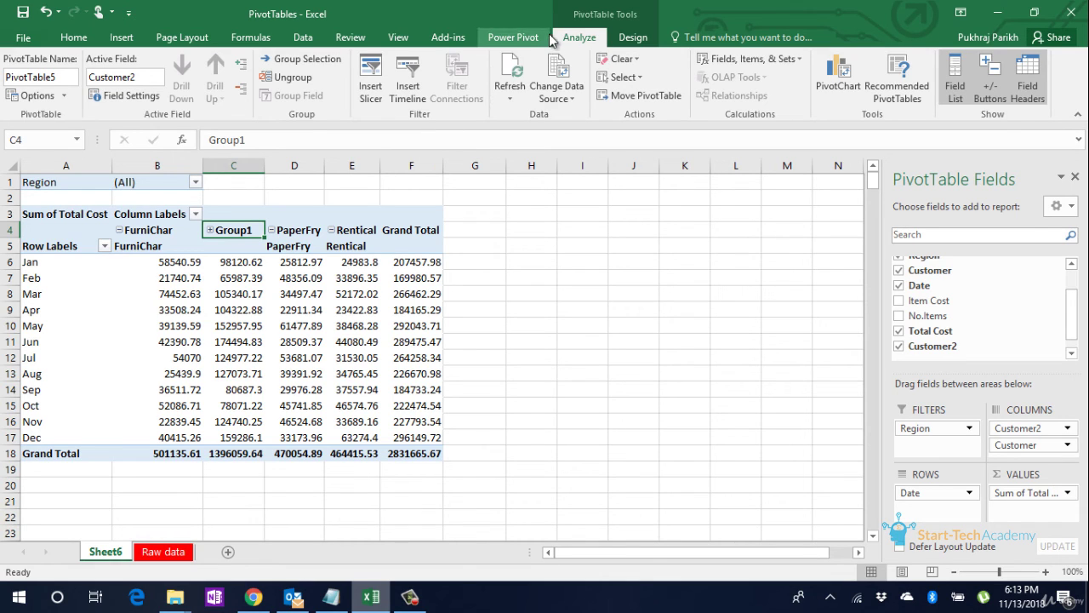
Insert a slicer for the Region field of the PivotTable.
click(379, 92)
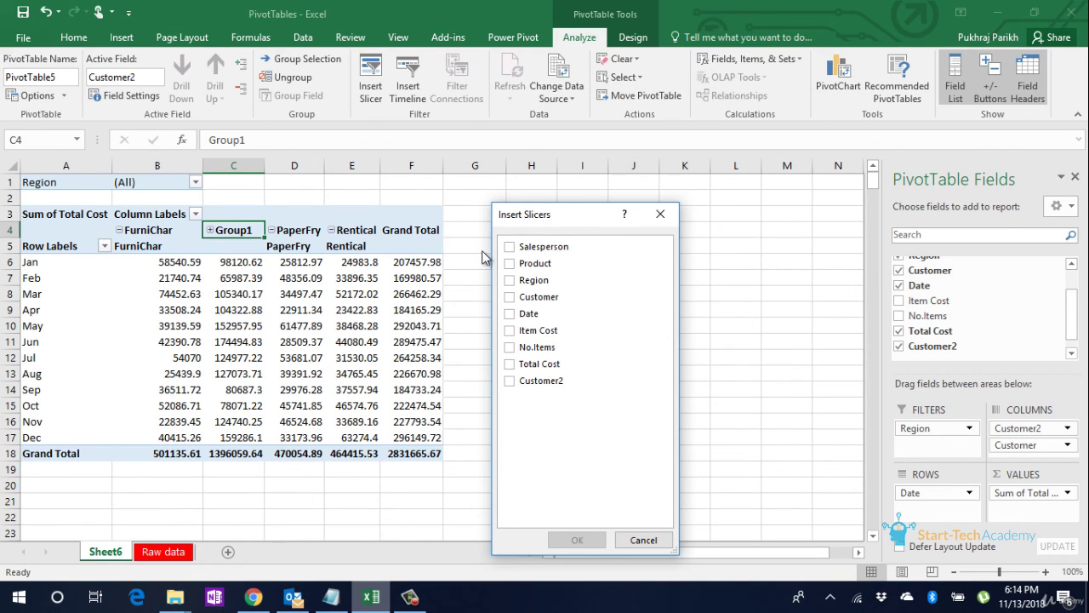
click(509, 280)
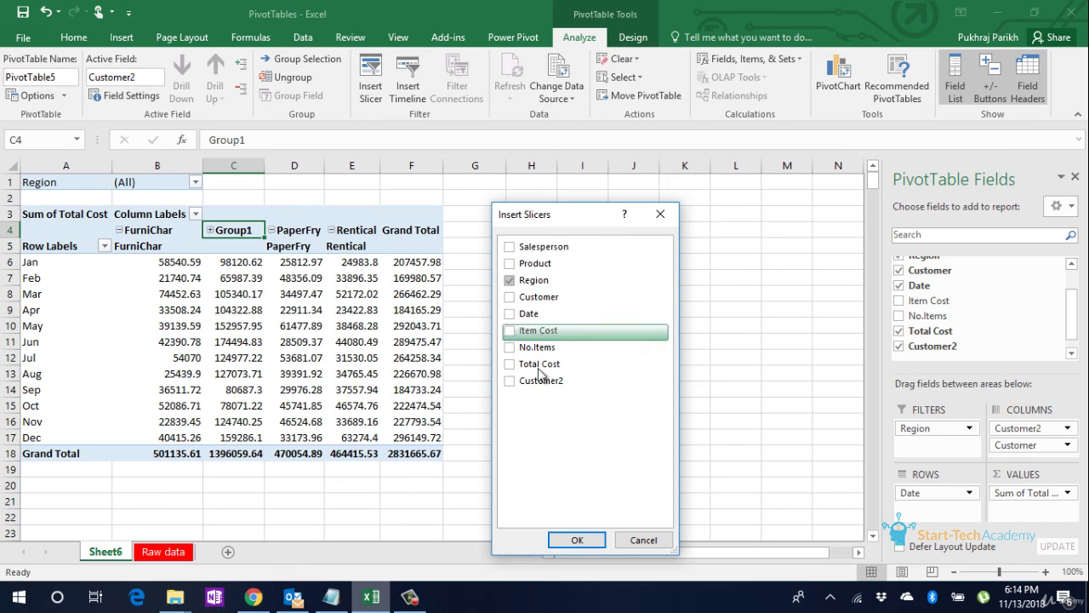
click(577, 541)
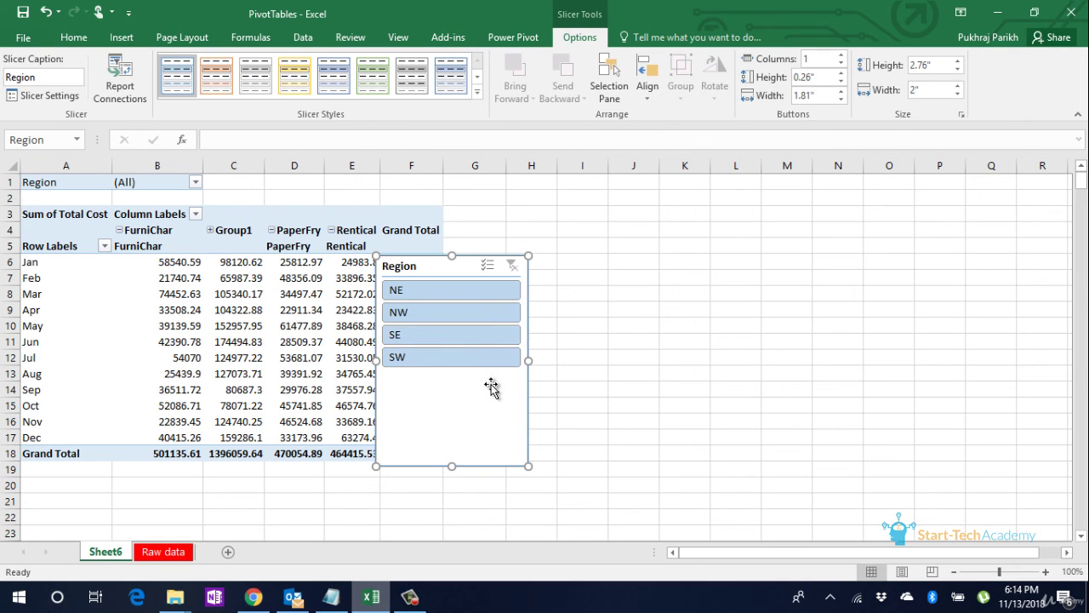
Filter the PivotTable with the Region slicer by NE and NW individually, and enable multi-select to include both regions.
click(467, 294)
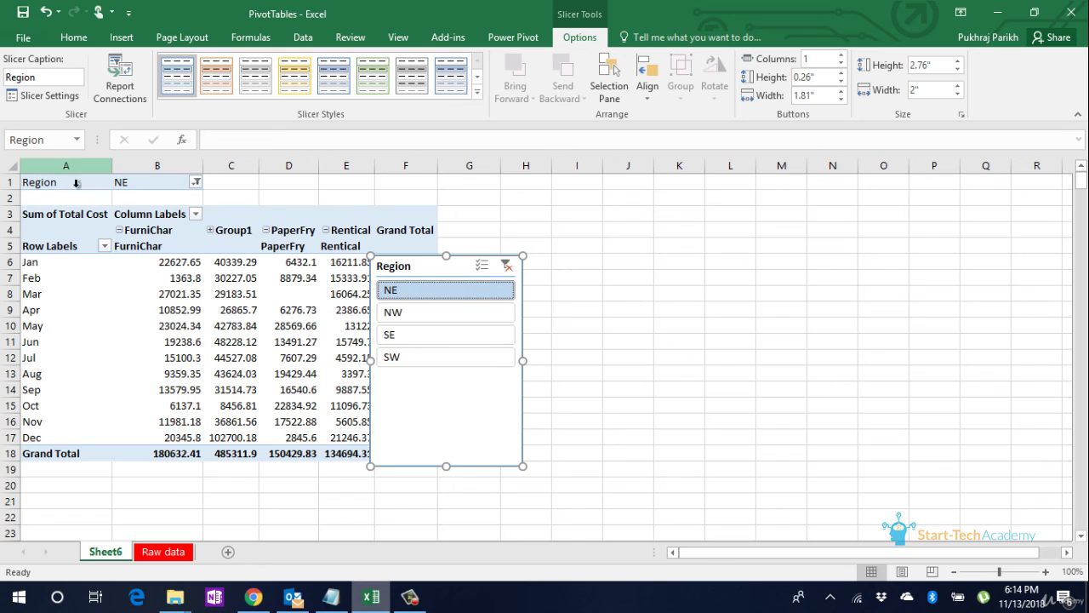
click(128, 183)
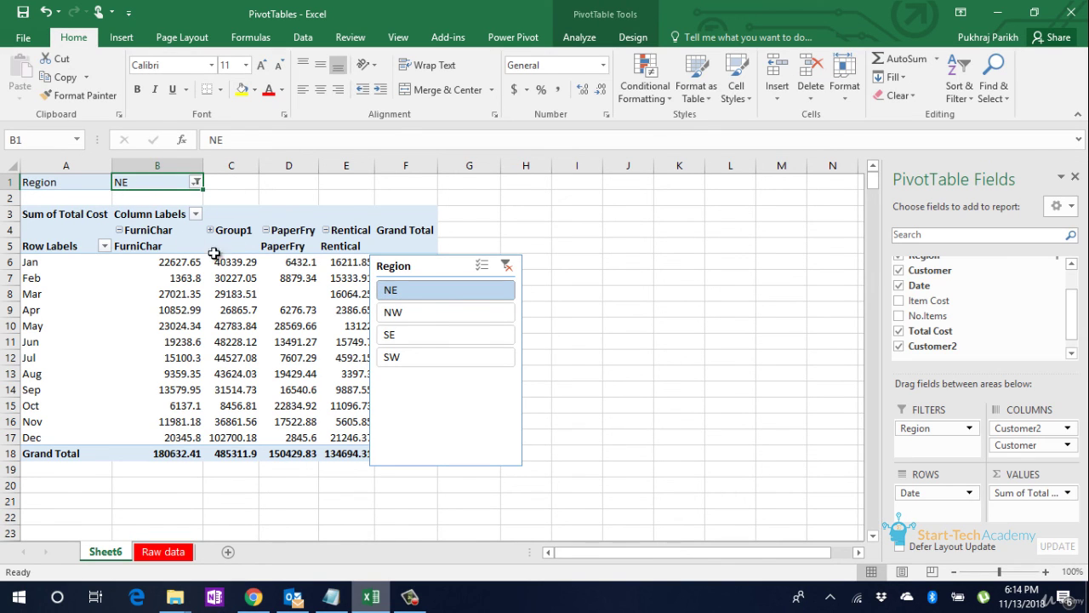
click(405, 316)
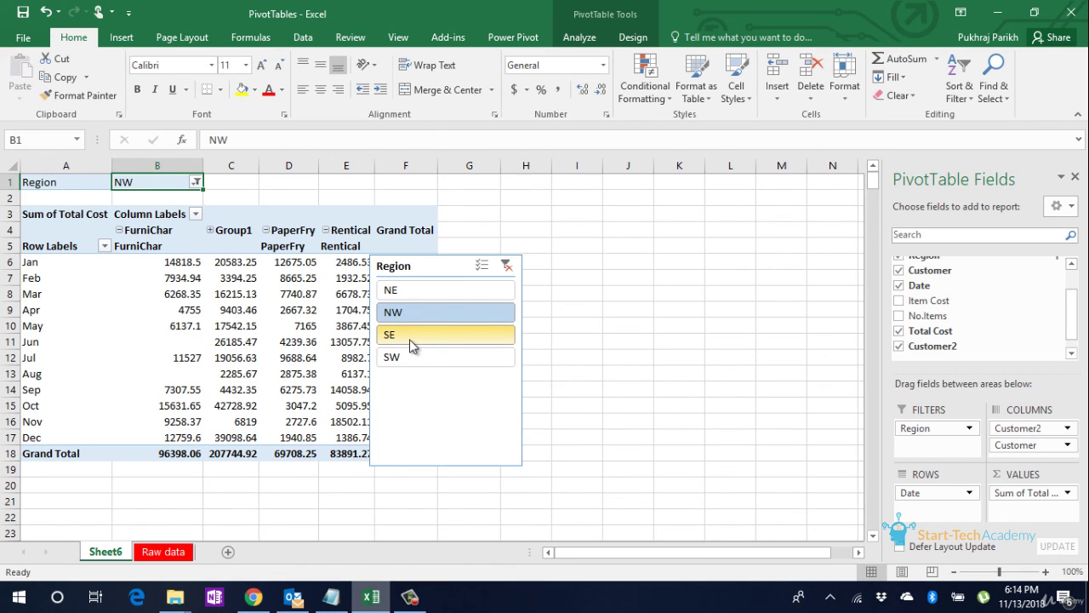
click(484, 268)
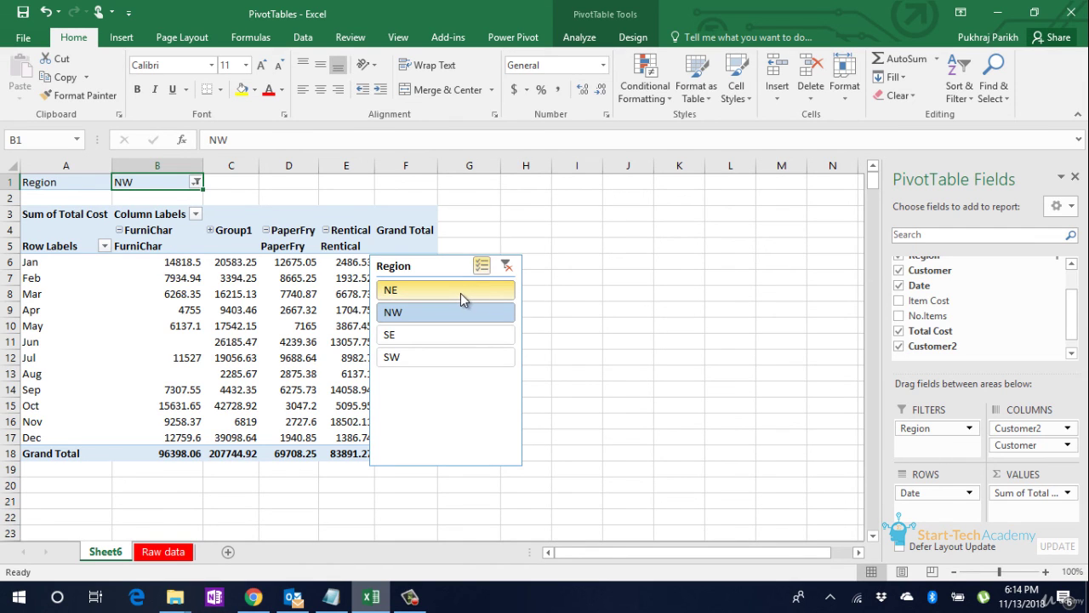
click(459, 293)
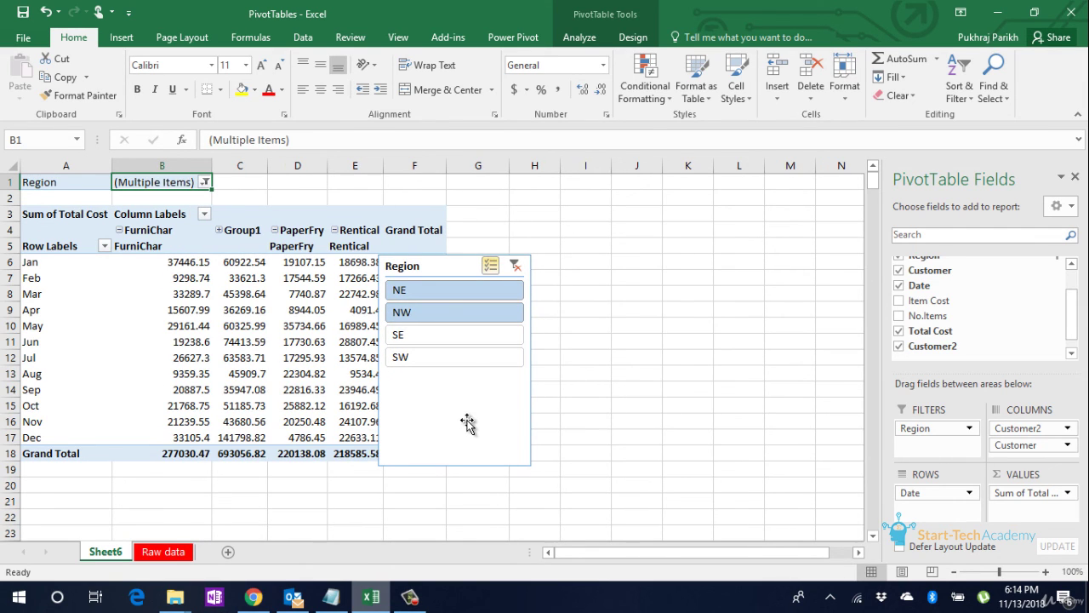